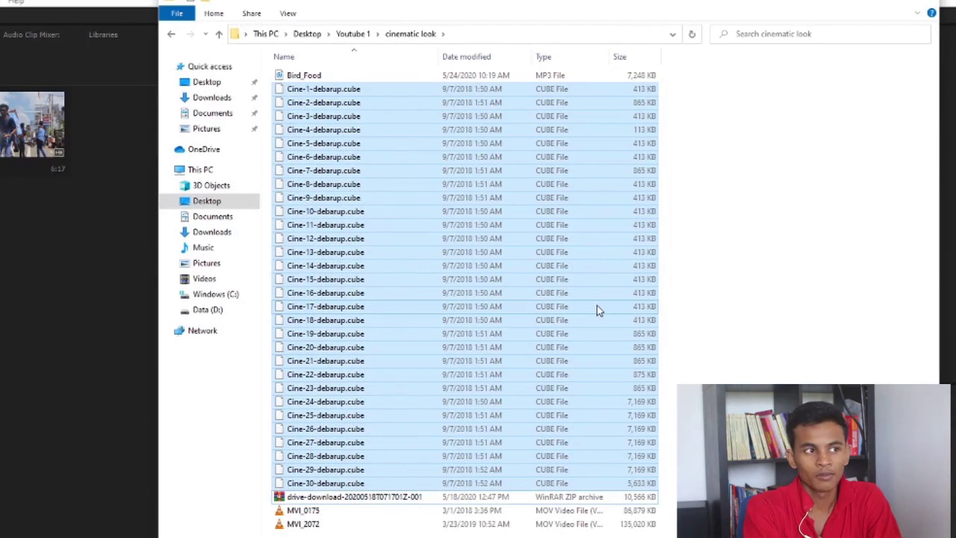
# - Switch from the file folder to Premiere Pro and create a sequence in the timeline from the MVI_2072.MOV clip
pyautogui.click(806, 154)
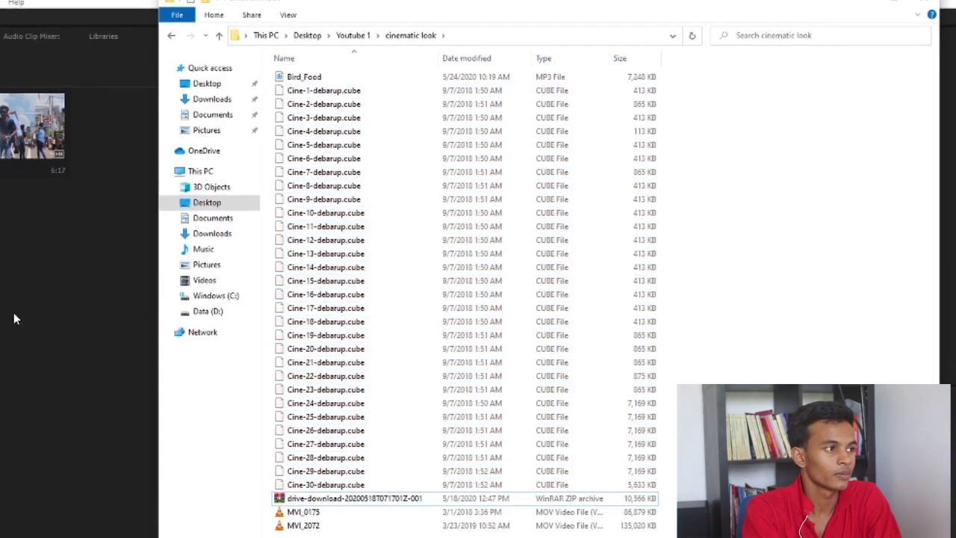
pyautogui.click(41, 267)
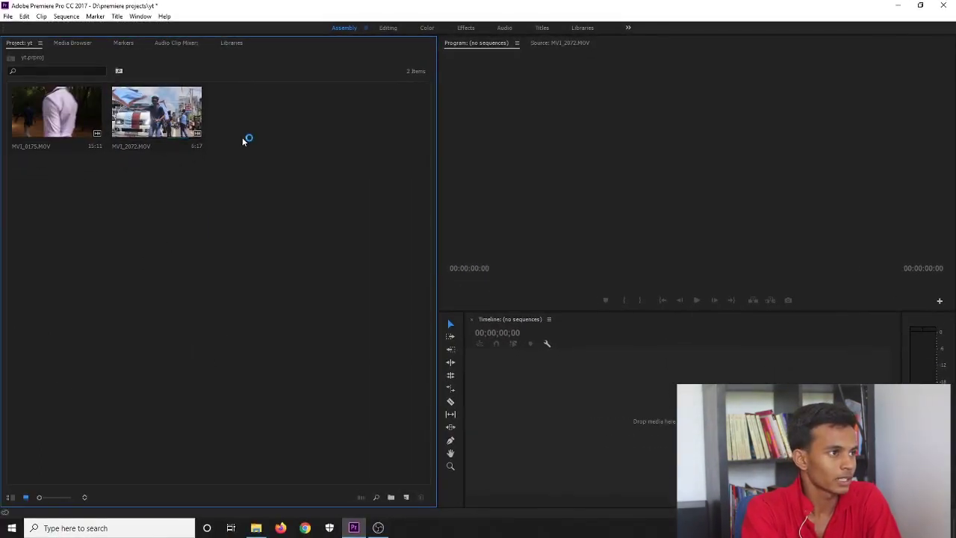
pyautogui.click(149, 110)
pyautogui.moveTo(150, 111); pyautogui.dragTo(647, 421)
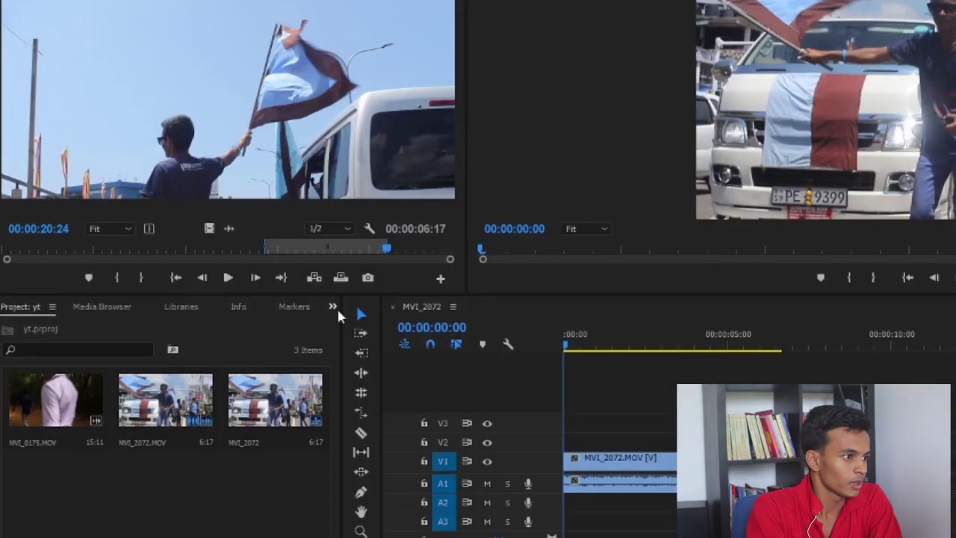
# - Show the Effects panel
pyautogui.click(332, 307)
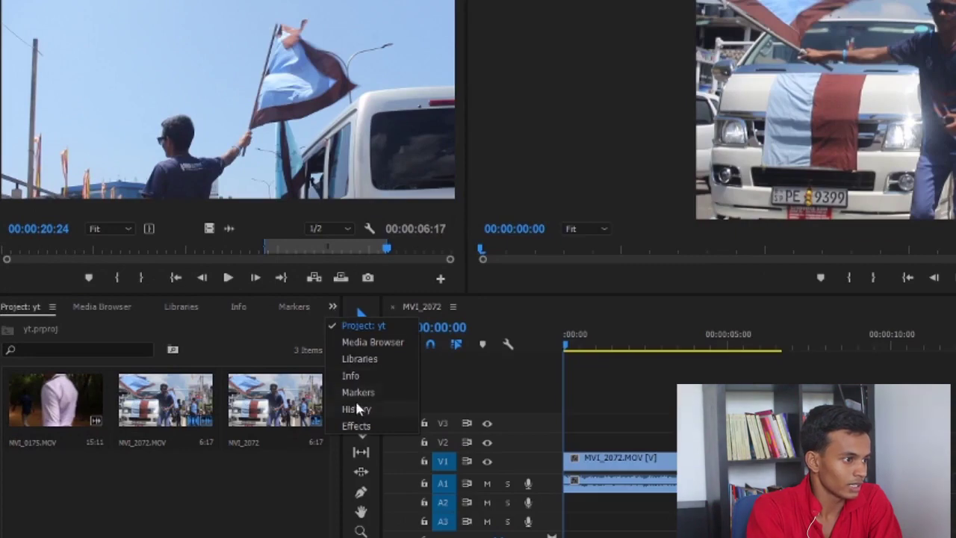
pyautogui.click(357, 425)
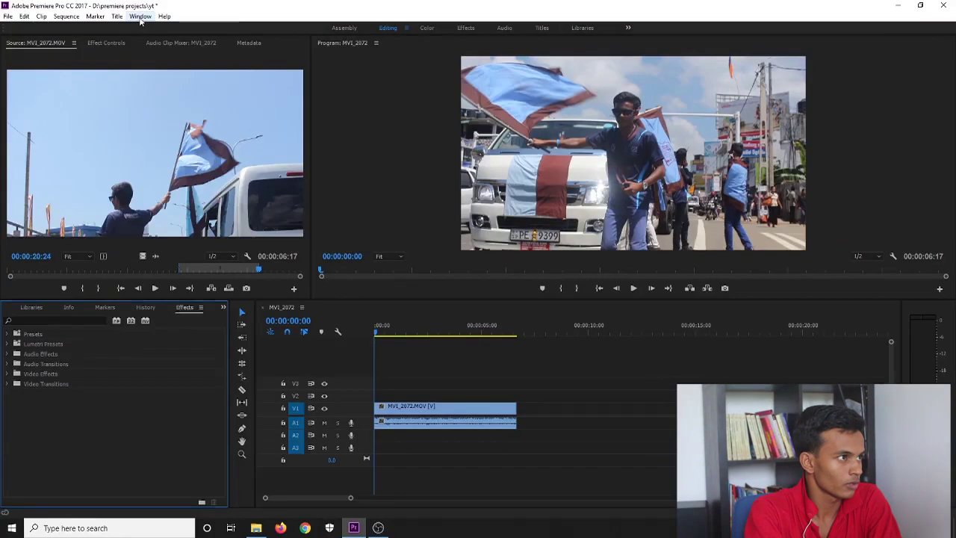
pyautogui.click(139, 16)
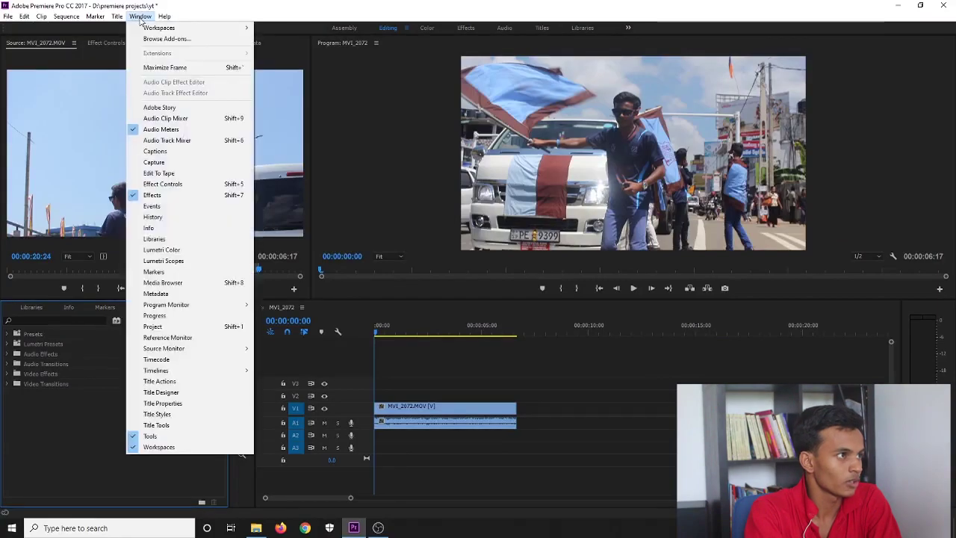
pyautogui.click(152, 197)
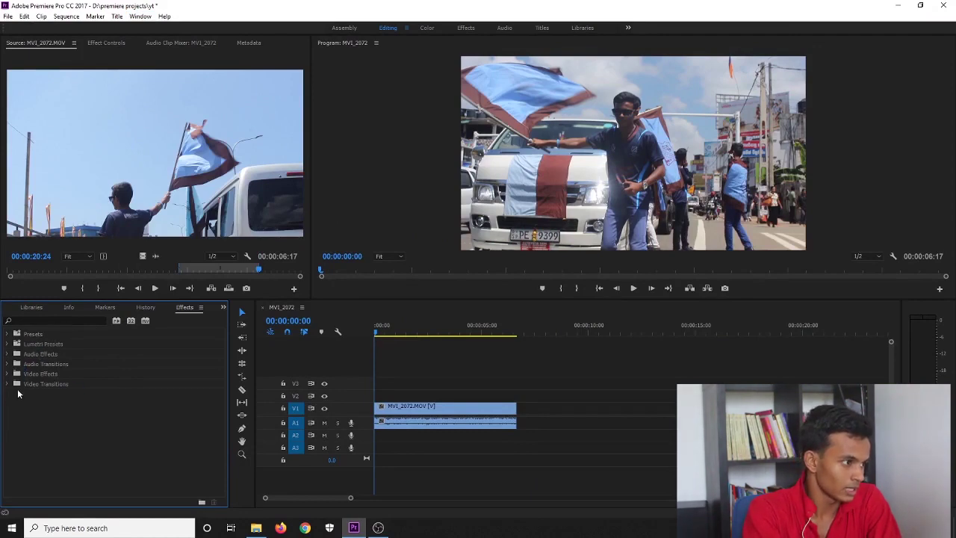
# - Search the effects for "lumetri"
pyautogui.click(44, 320)
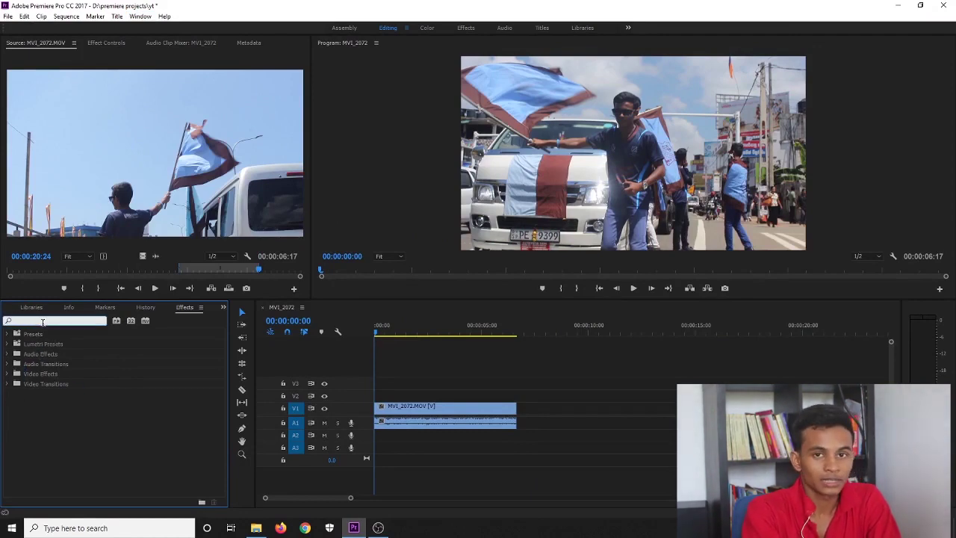
pyautogui.write('blue')
pyautogui.write('mtri')
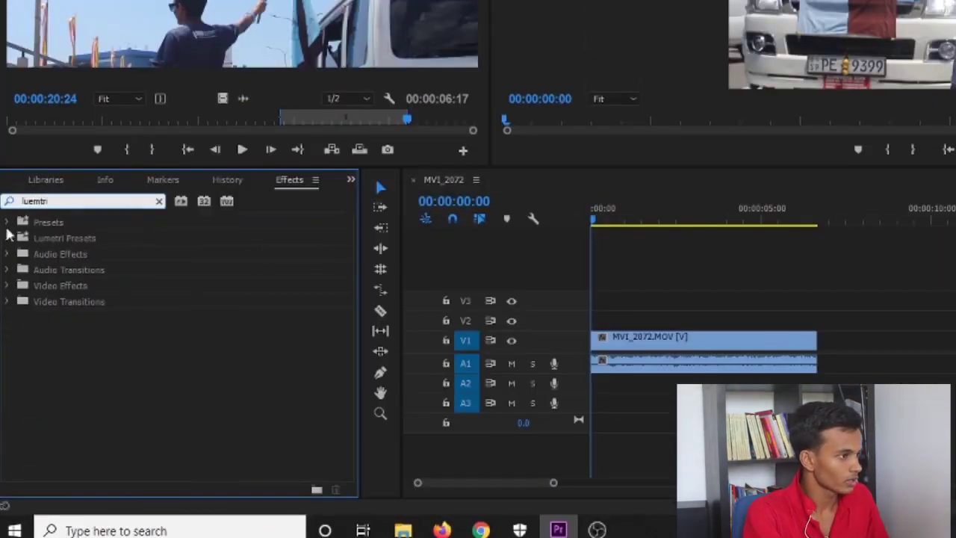
pyautogui.press('BackSpace')
pyautogui.press('BackSpace')
pyautogui.press('BackSpace')
pyautogui.press('BackSpace')
pyautogui.press('BackSpace')
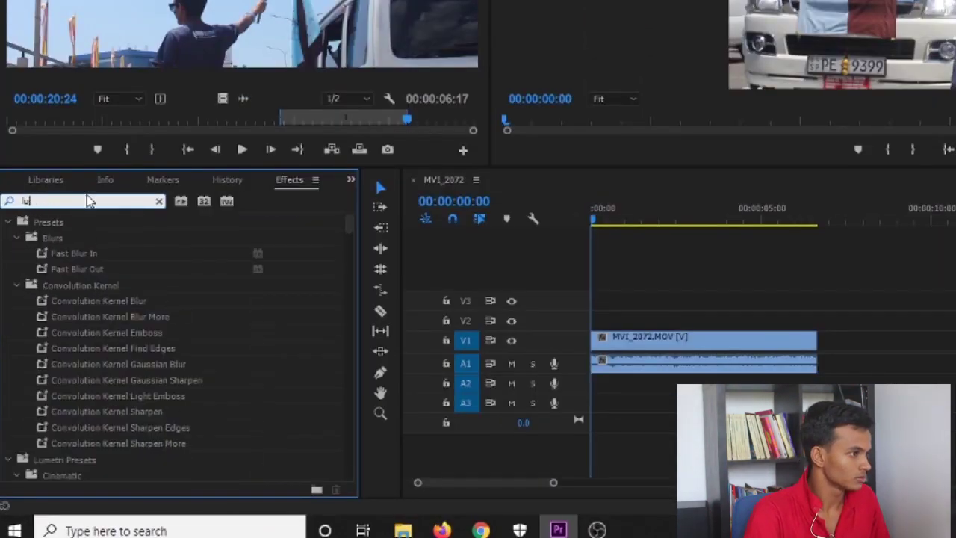
pyautogui.write('metri')
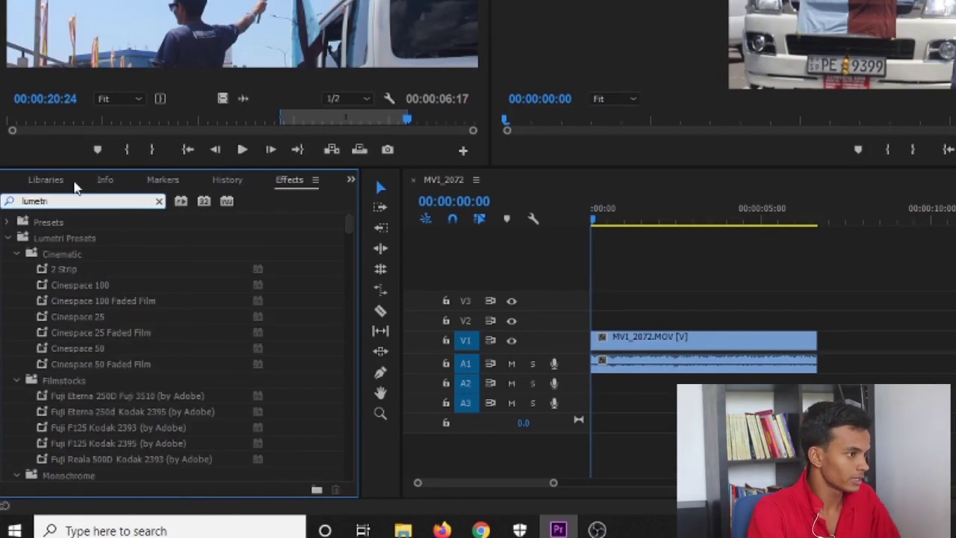
# - Apply the Lumetri Color effect from the Color Correction video effects to the MVI_2072.MOV clip in the timeline
pyautogui.moveTo(348, 228); pyautogui.dragTo(348, 474)
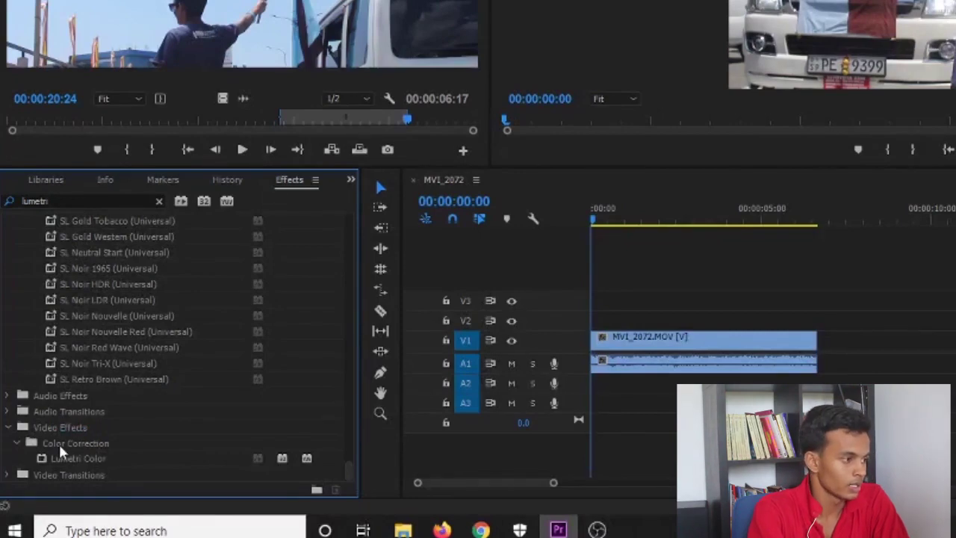
pyautogui.click(71, 460)
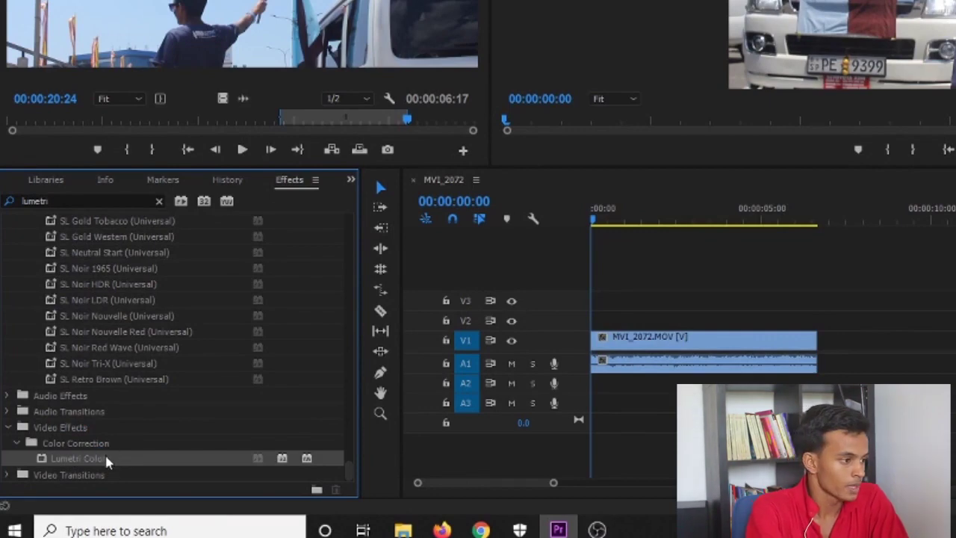
pyautogui.moveTo(105, 453); pyautogui.dragTo(682, 341)
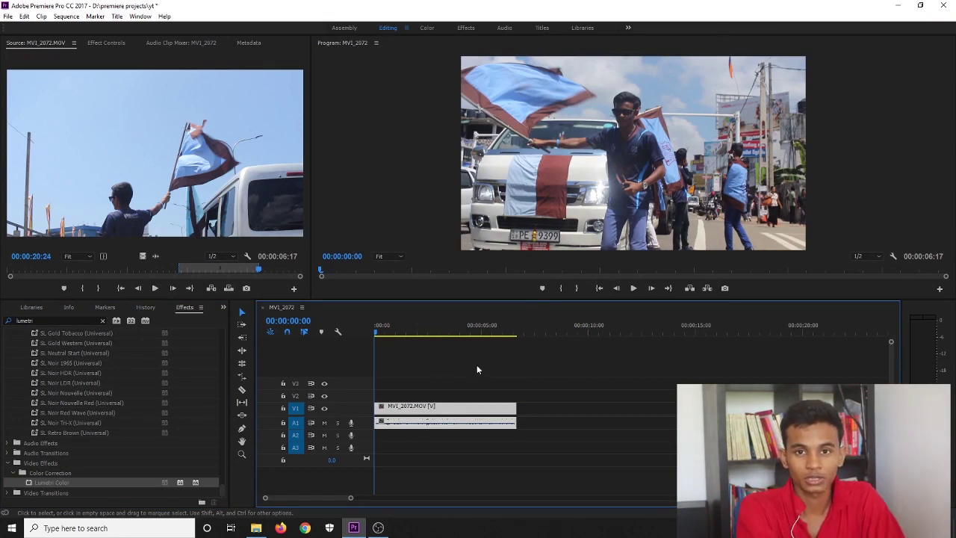
# - Create a new adjustment layer in the project with the default video settings
pyautogui.click(226, 307)
pyautogui.click(248, 323)
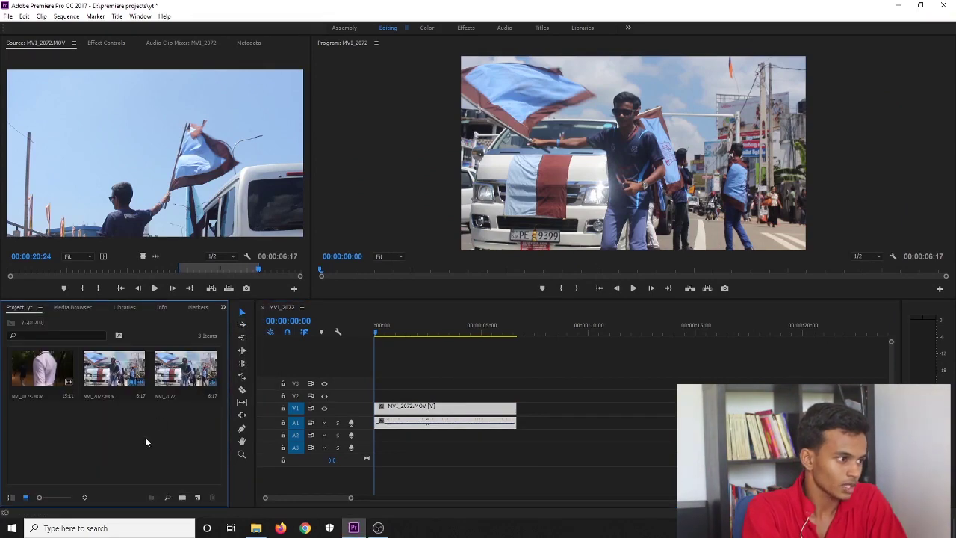
pyautogui.rightClick(152, 457)
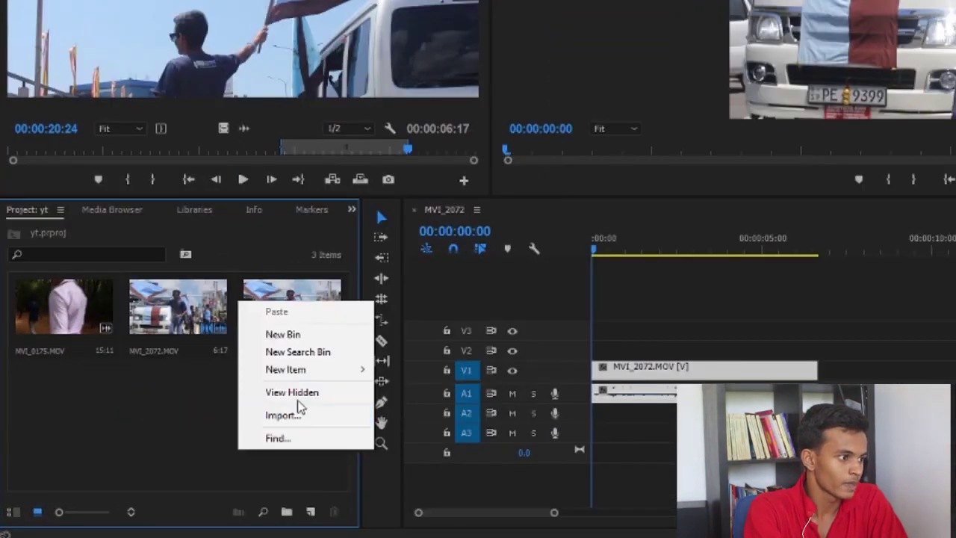
pyautogui.moveTo(196, 409)
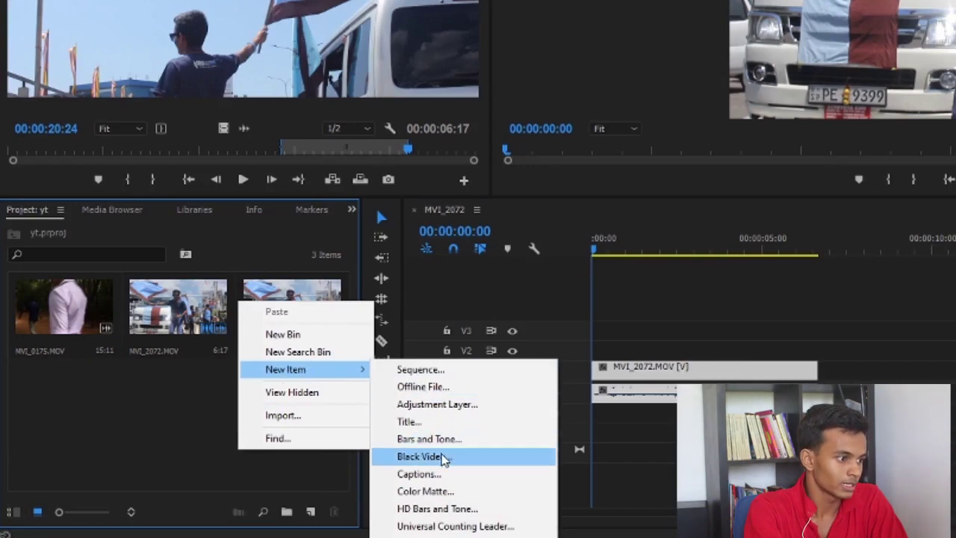
pyautogui.click(442, 406)
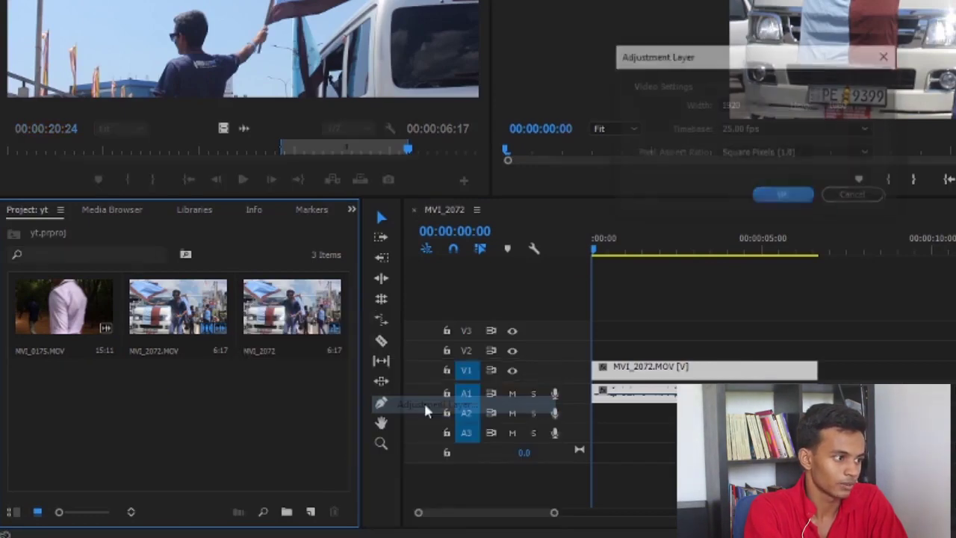
pyautogui.click(784, 197)
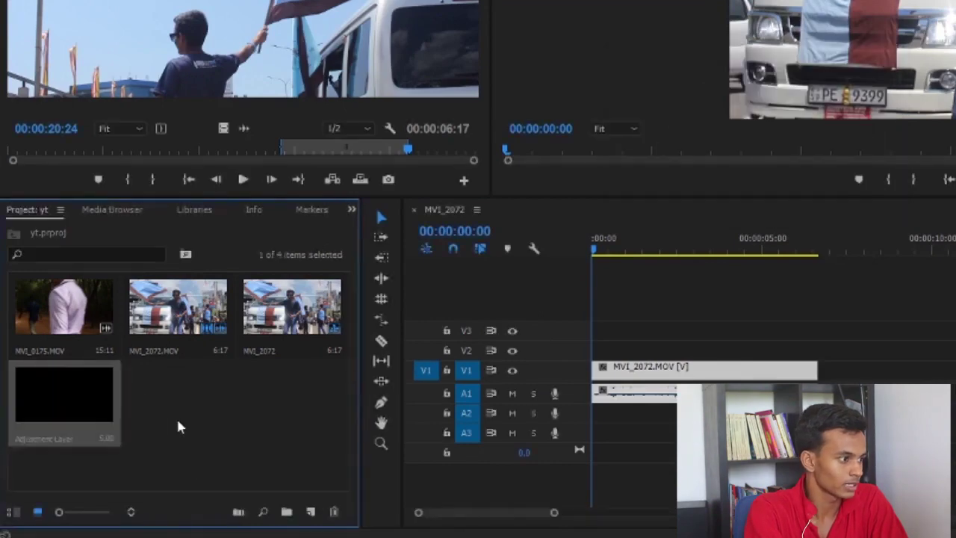
# - Place the adjustment layer on track V2 above the MVI_2072.MOV clip and extend it to the clip's end
pyautogui.moveTo(71, 391); pyautogui.dragTo(600, 357)
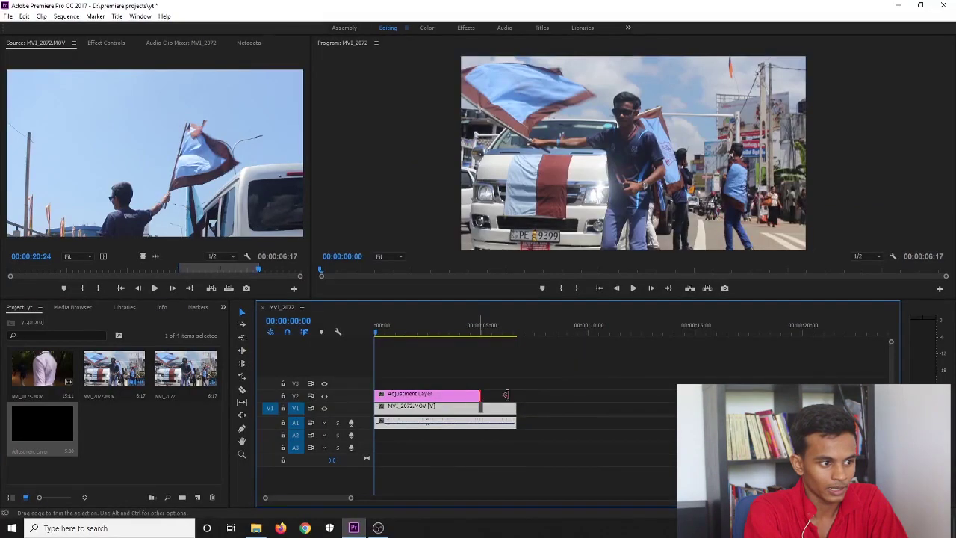
pyautogui.moveTo(505, 394); pyautogui.dragTo(516, 394)
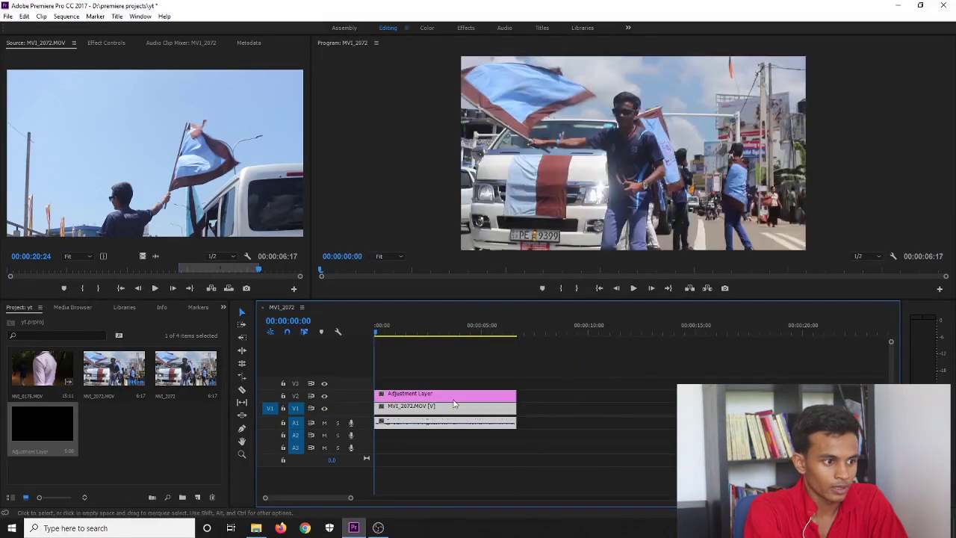
pyautogui.click(404, 393)
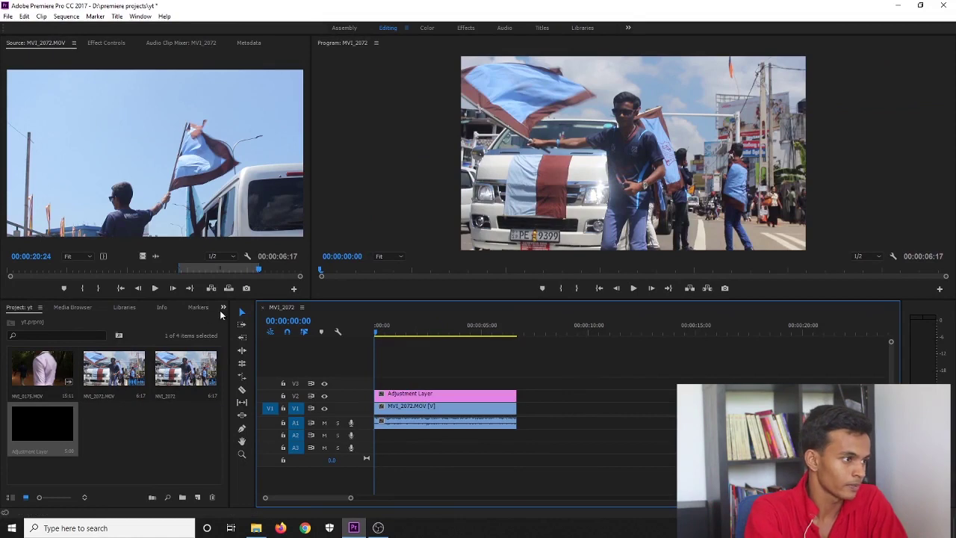
# - Apply the Lumetri Color effect to the adjustment layer on track V2
pyautogui.click(222, 308)
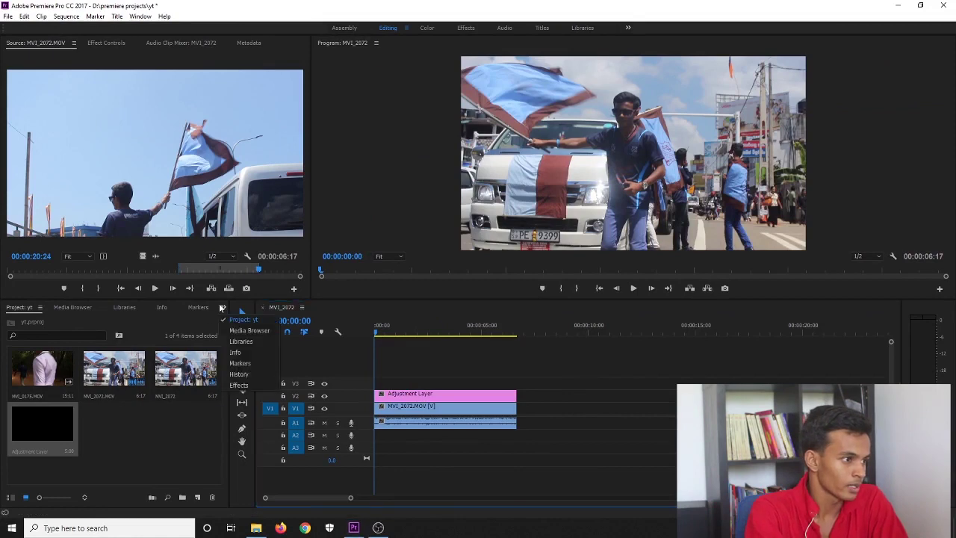
pyautogui.click(239, 385)
pyautogui.moveTo(46, 486); pyautogui.dragTo(405, 394)
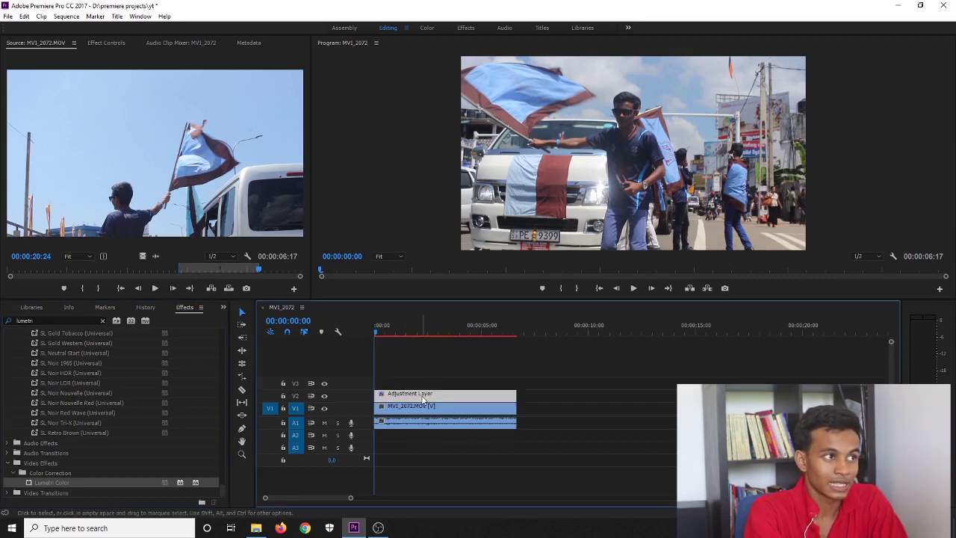
# - Load Cine-1-debarup.cube from the Youtube 1 > cinematic look folder as the Creative look of the adjustment layer's Lumetri Color effect
pyautogui.click(107, 43)
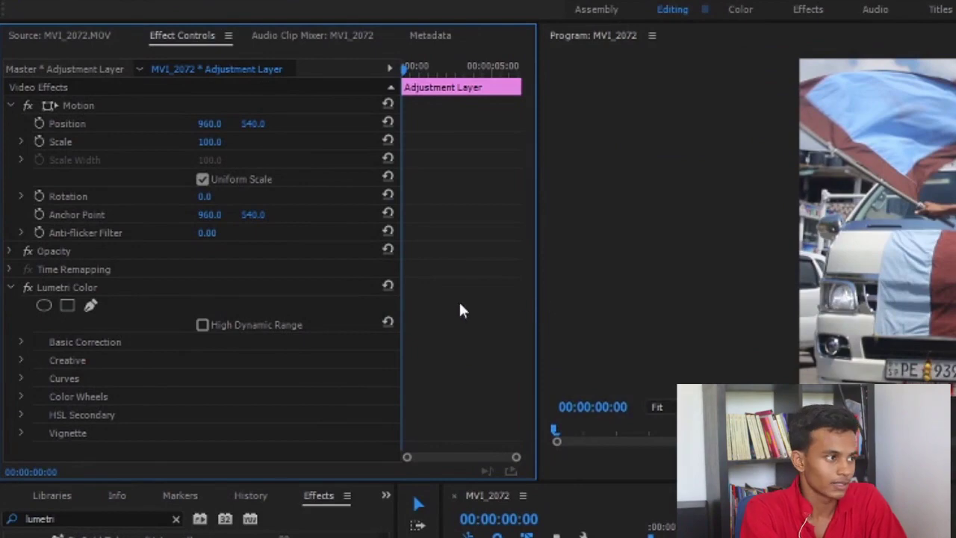
pyautogui.click(20, 360)
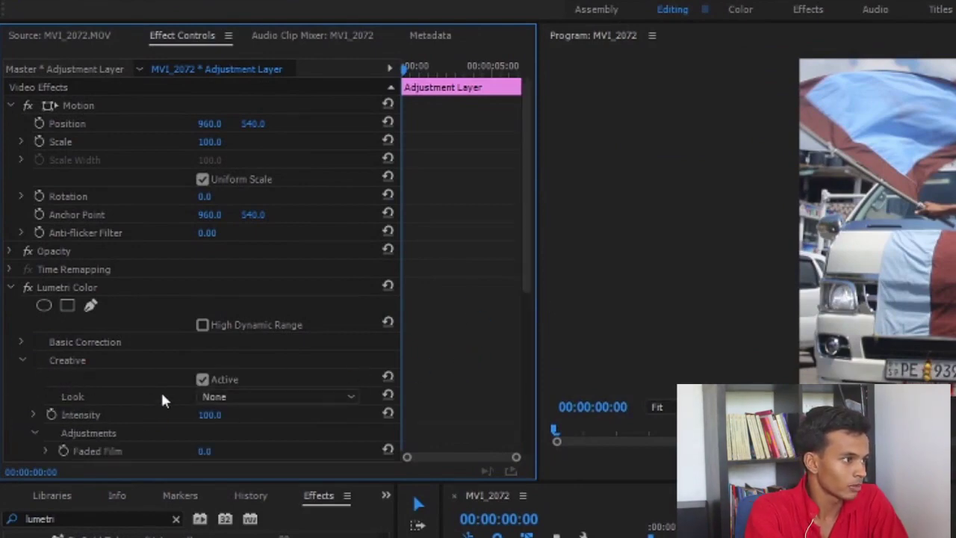
pyautogui.click(226, 398)
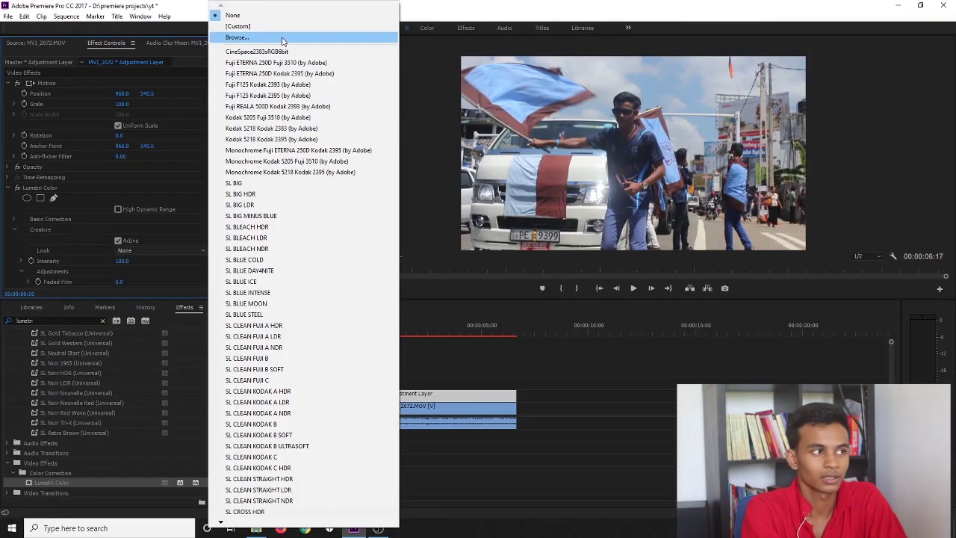
pyautogui.click(282, 41)
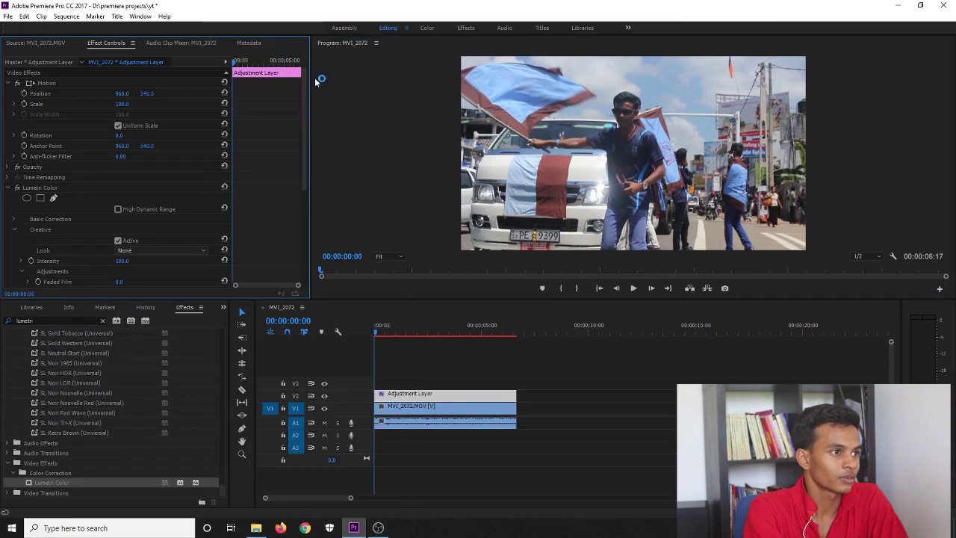
pyautogui.click(40, 146)
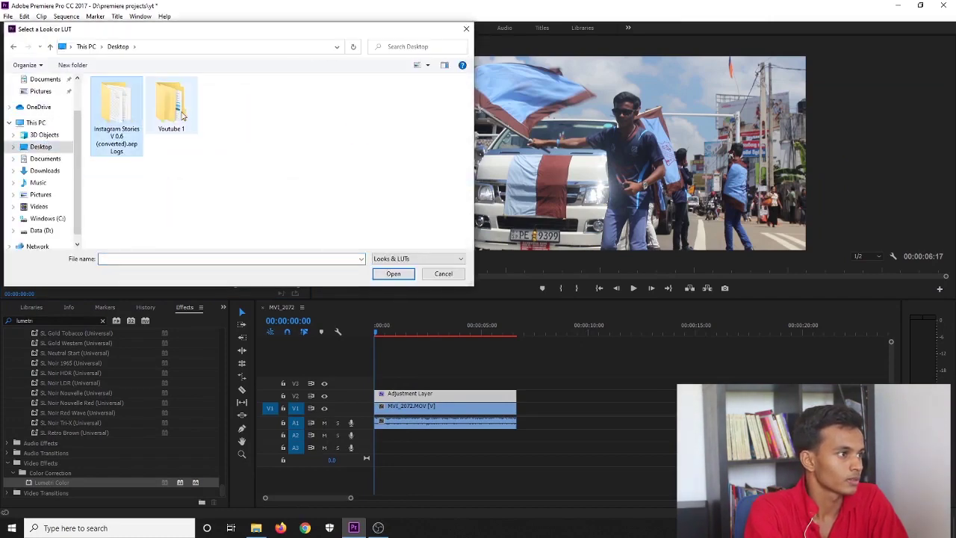
pyautogui.doubleClick(179, 105)
pyautogui.doubleClick(125, 99)
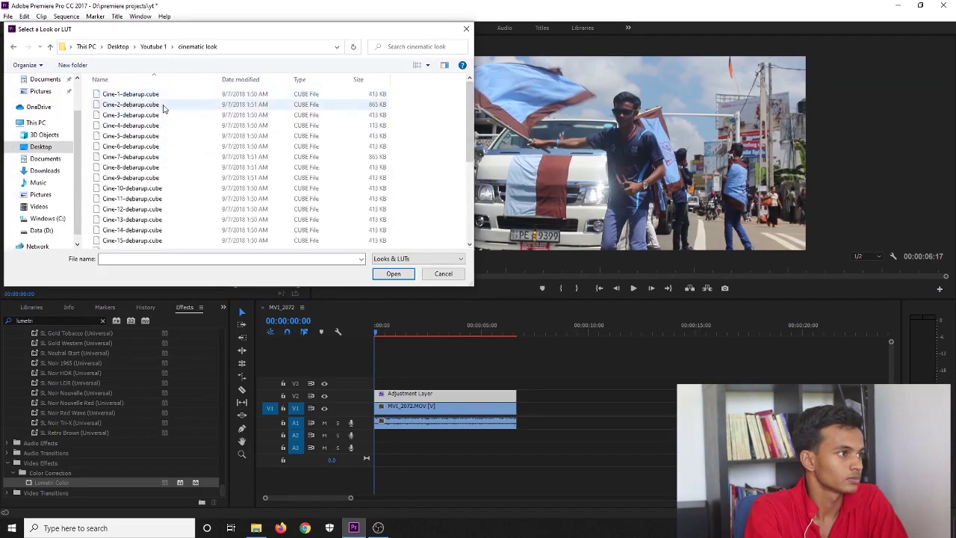
pyautogui.click(123, 97)
pyautogui.click(400, 275)
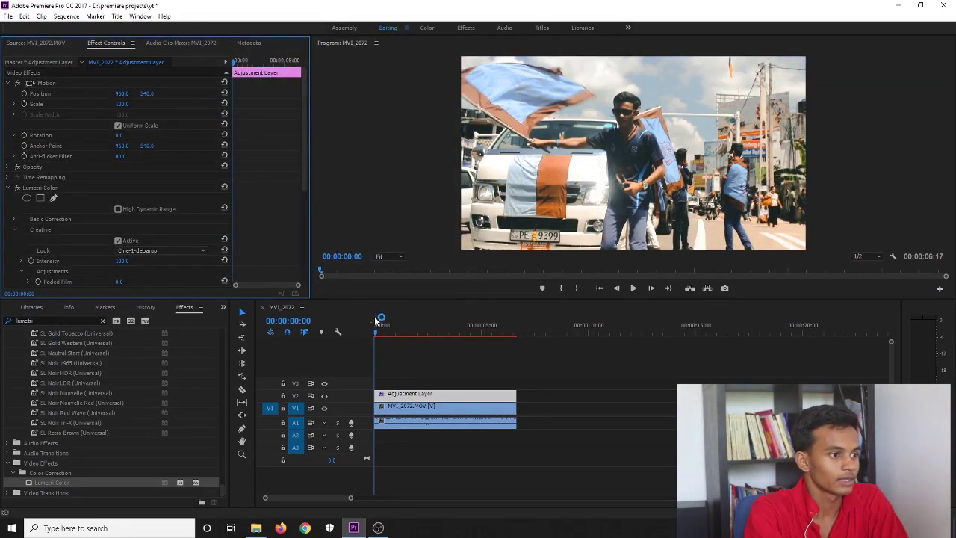
# - Mute audio track A1 and play back part of the graded sequence
pyautogui.click(324, 422)
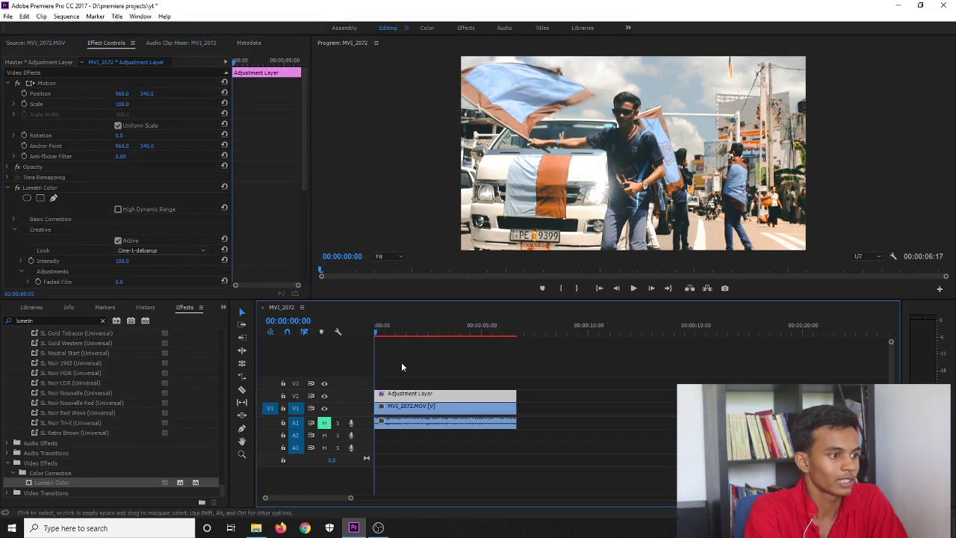
pyautogui.press('space')
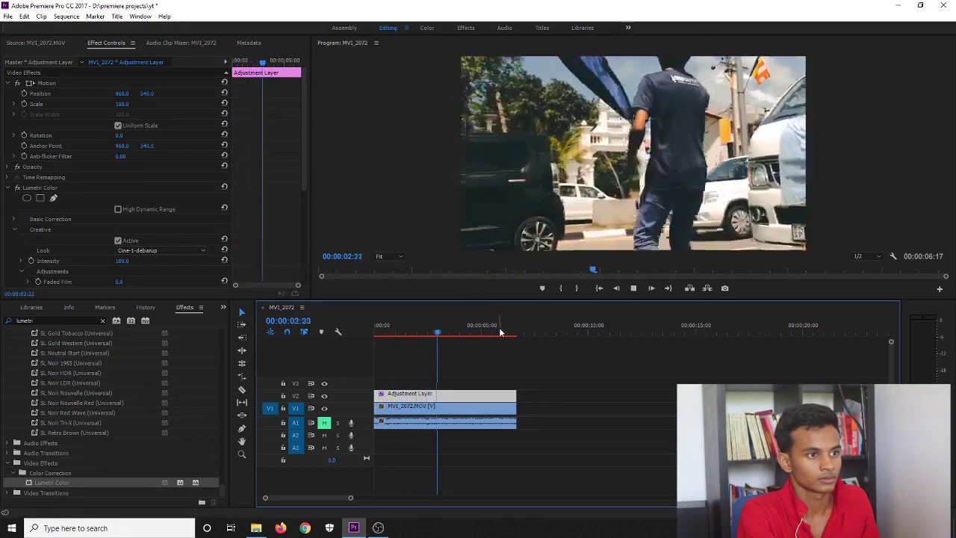
pyautogui.press('space')
# - Move the adjustment layer past the clip's end on V2, view the ungraded footage at about 00:00:03:04, and save the project
pyautogui.moveTo(404, 398); pyautogui.dragTo(558, 398)
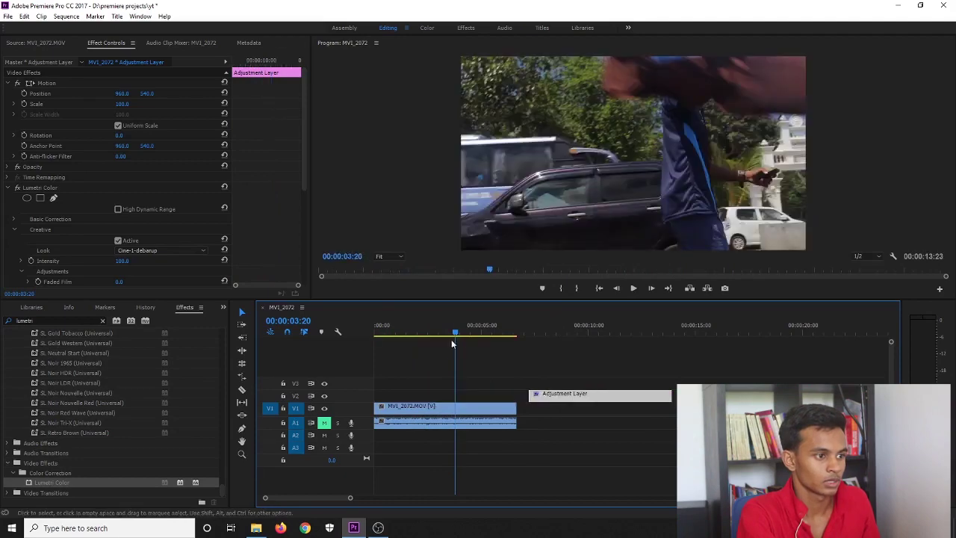
pyautogui.moveTo(450, 345); pyautogui.dragTo(442, 345)
pyautogui.hotkey('ctrl', 's')
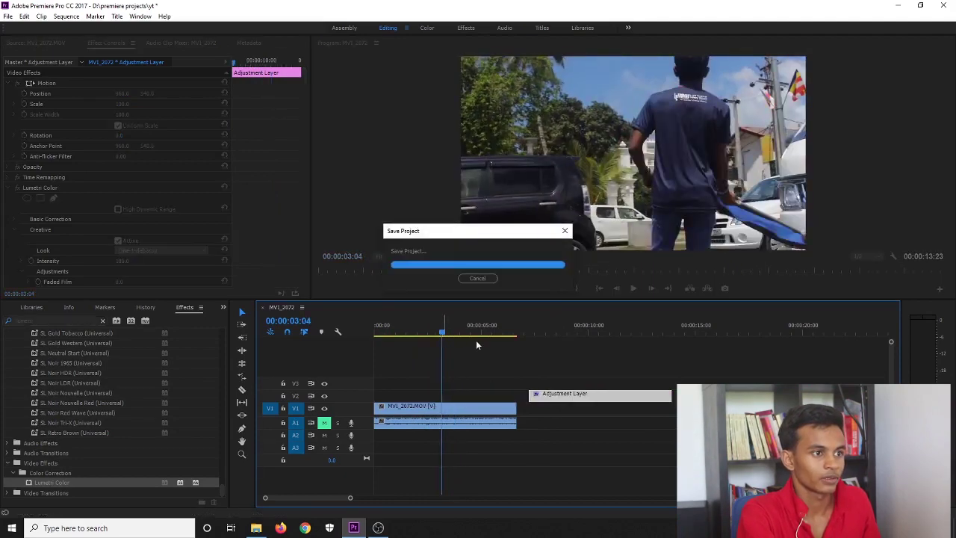
# - Play back part of the ungraded footage and return the playhead to an earlier frame
pyautogui.press('space')
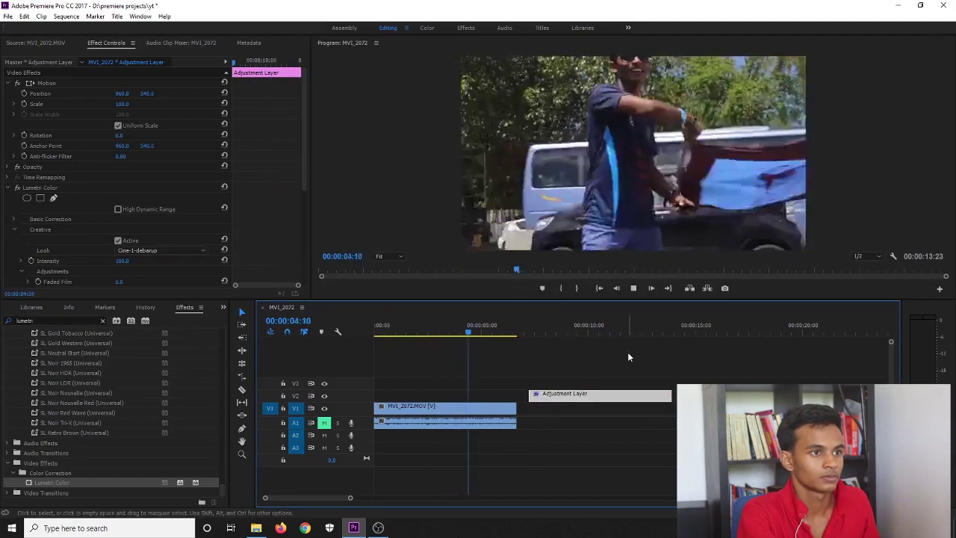
pyautogui.press('space')
pyautogui.click(478, 334)
pyautogui.moveTo(478, 333); pyautogui.dragTo(444, 334)
# - Move the adjustment layer back to the sequence start on V2, over MVI_2072.MOV, and play back the graded footage
pyautogui.moveTo(577, 396); pyautogui.dragTo(422, 394)
pyautogui.press('space')
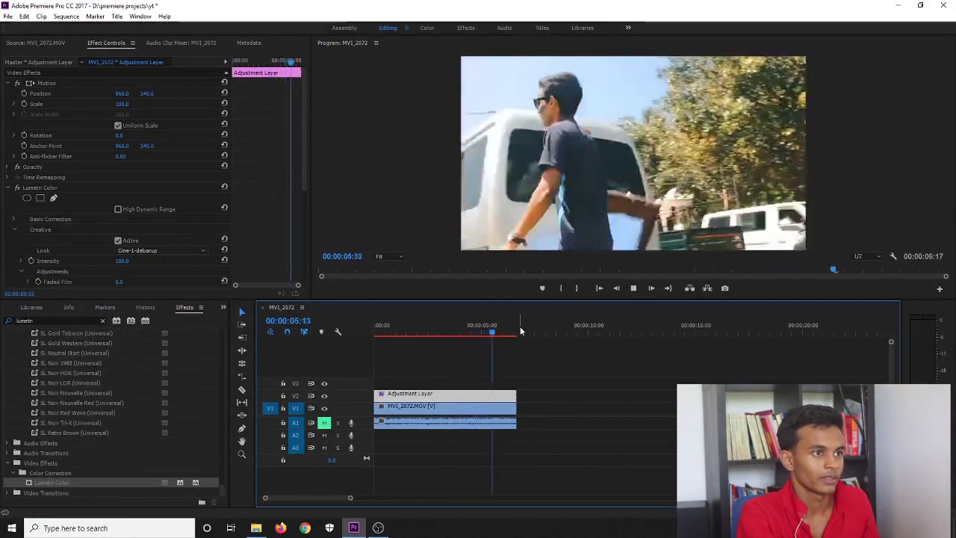
pyautogui.press('space')
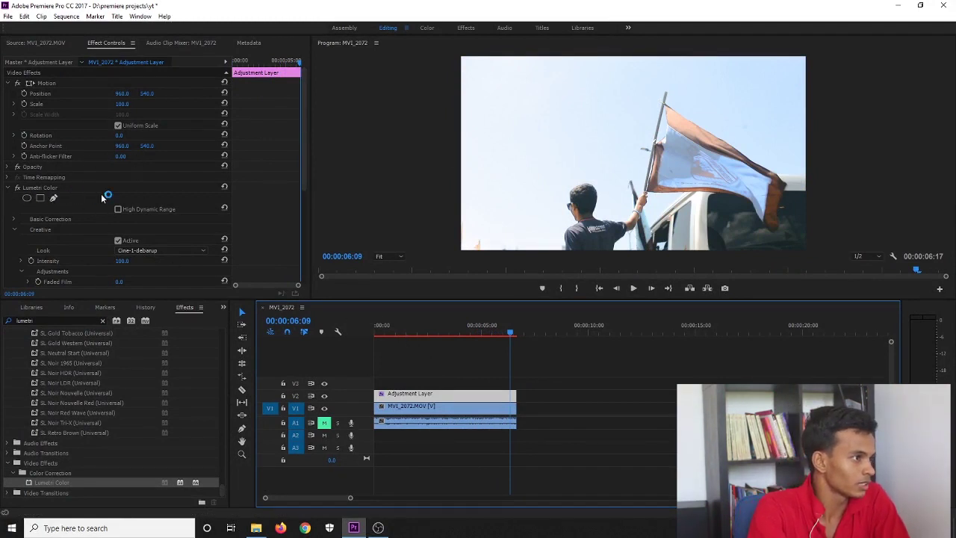
# - Try Cine-2-debarup.cube from the cinematic look folder as the adjustment layer's Creative look and play back the result
pyautogui.click(8, 192)
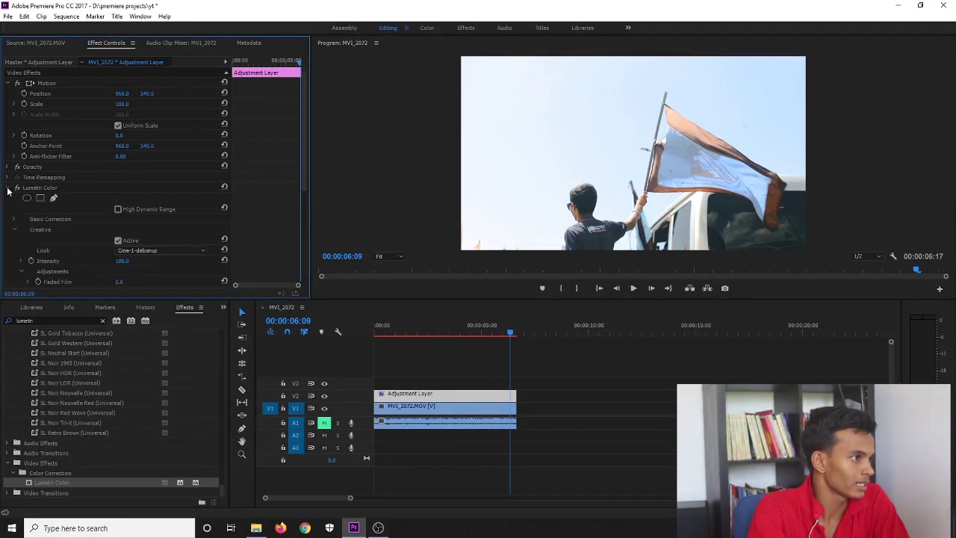
pyautogui.scroll(-3, 95, 194)
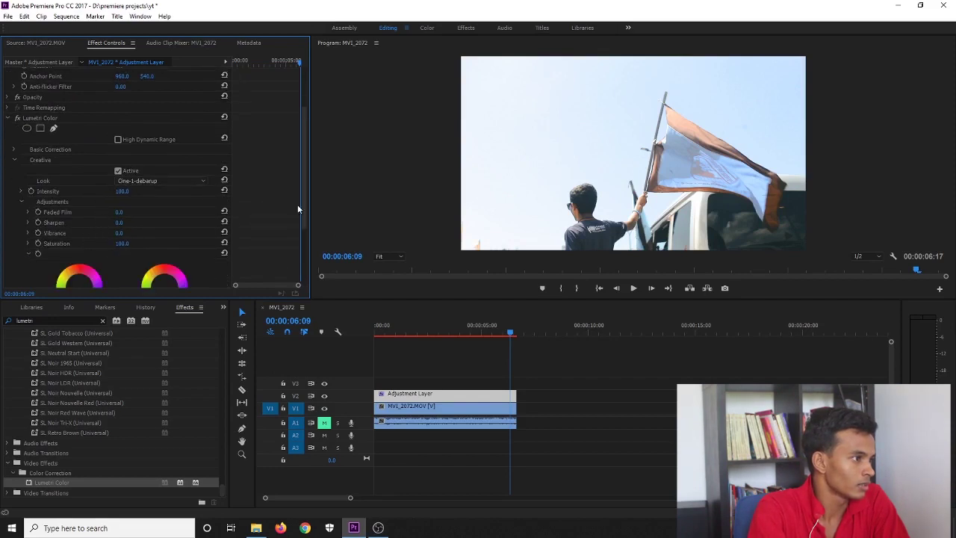
pyautogui.scroll(-4, 259, 191)
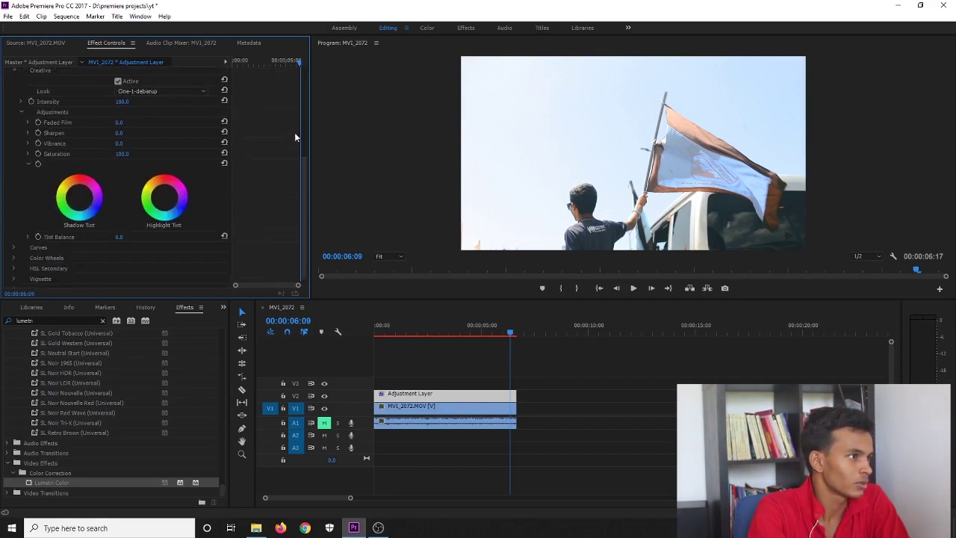
pyautogui.scroll(1, 276, 136)
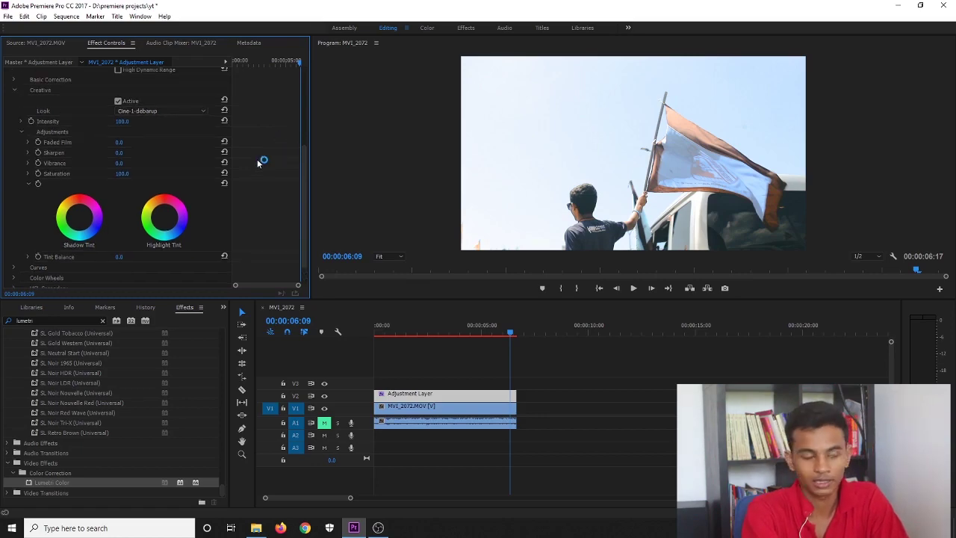
pyautogui.click(141, 119)
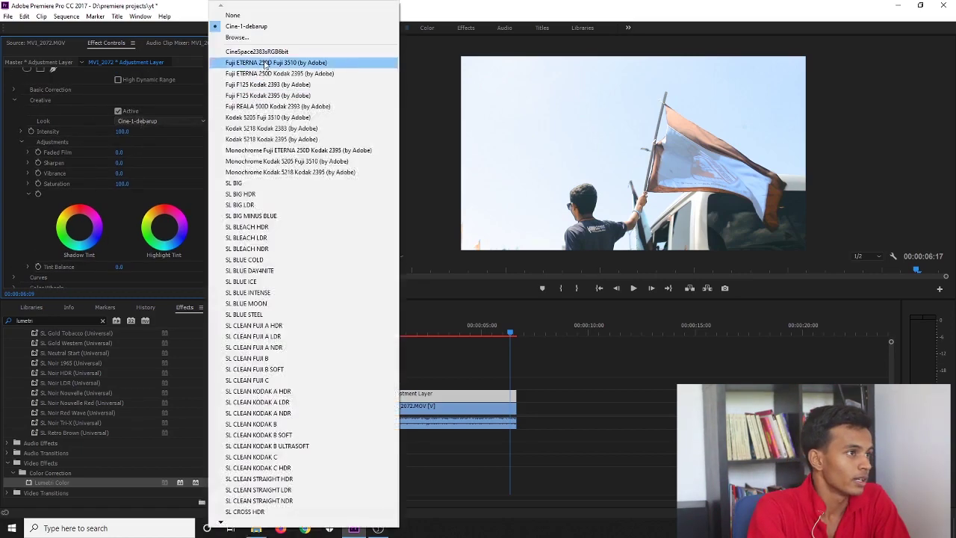
pyautogui.click(156, 120)
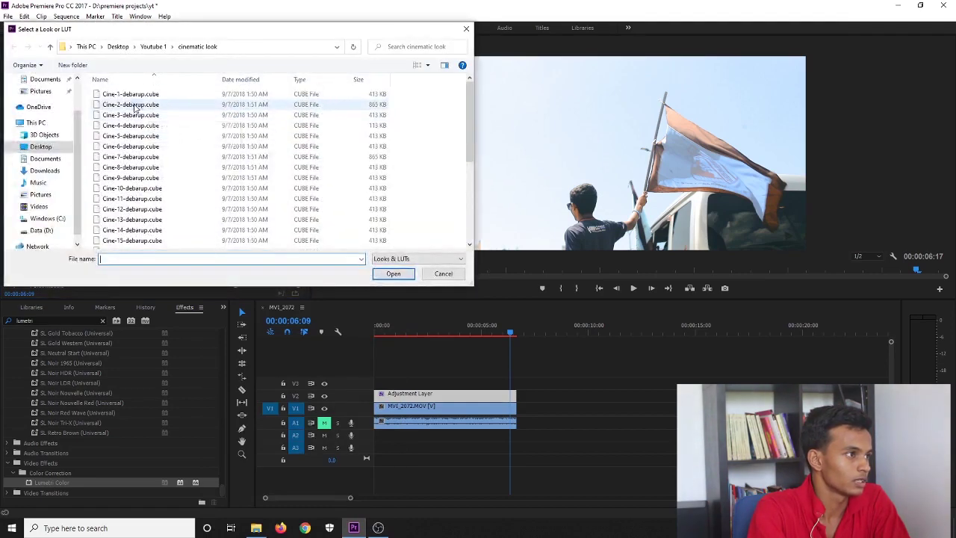
pyautogui.doubleClick(135, 109)
pyautogui.moveTo(485, 338); pyautogui.dragTo(459, 335)
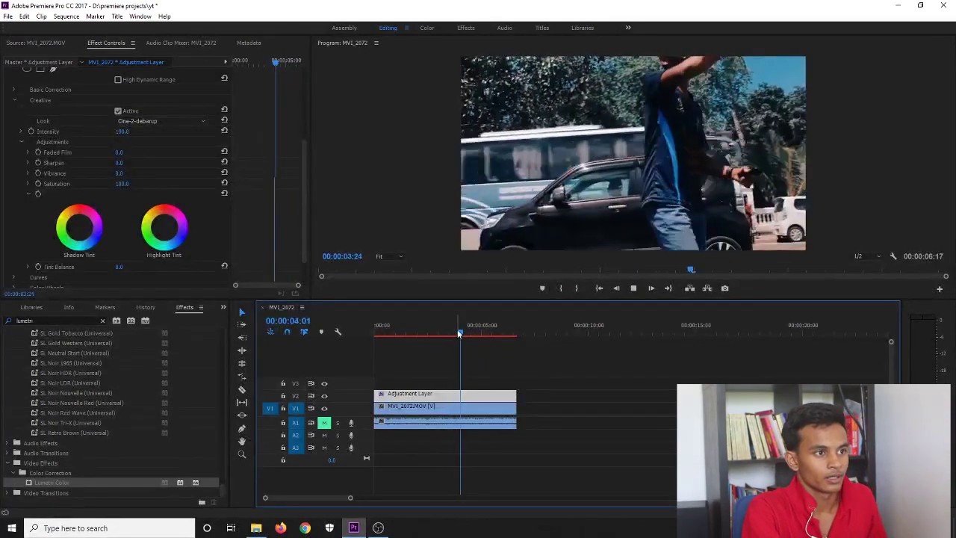
pyautogui.press('space')
pyautogui.moveTo(496, 336); pyautogui.dragTo(475, 338)
# - Load Cine-1-debarup.cube as the Creative look again and return the playhead to the start of the sequence
pyautogui.click(149, 120)
pyautogui.click(179, 111)
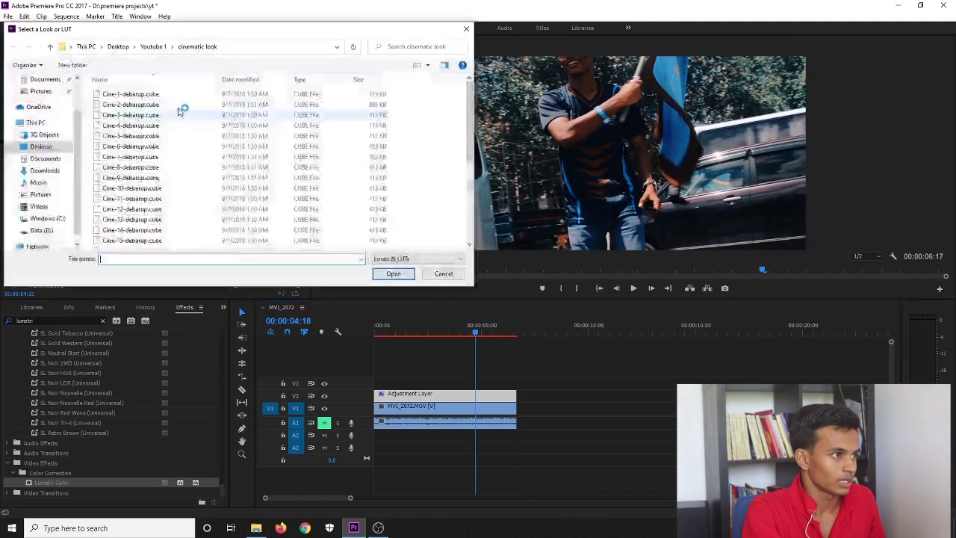
pyautogui.doubleClick(126, 94)
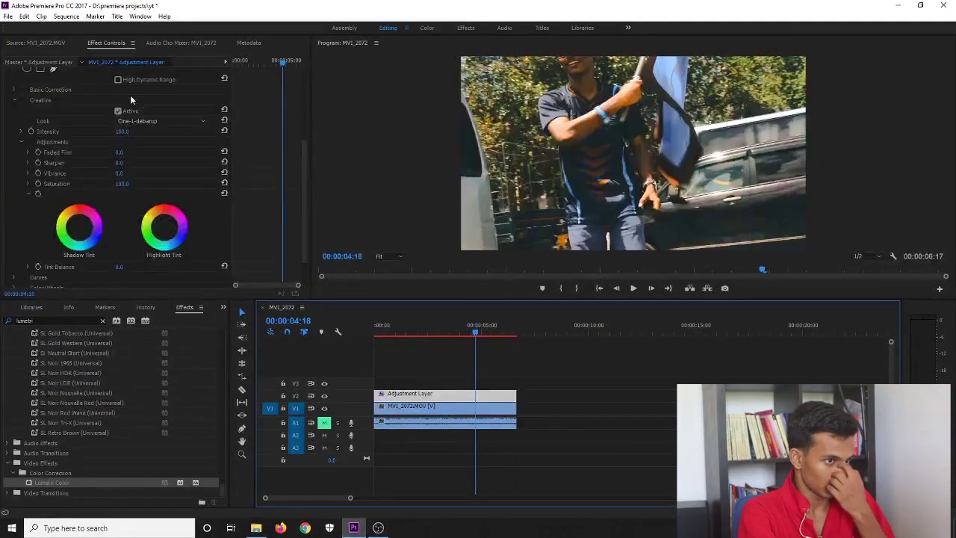
pyautogui.click(479, 333)
pyautogui.moveTo(478, 331); pyautogui.dragTo(347, 323)
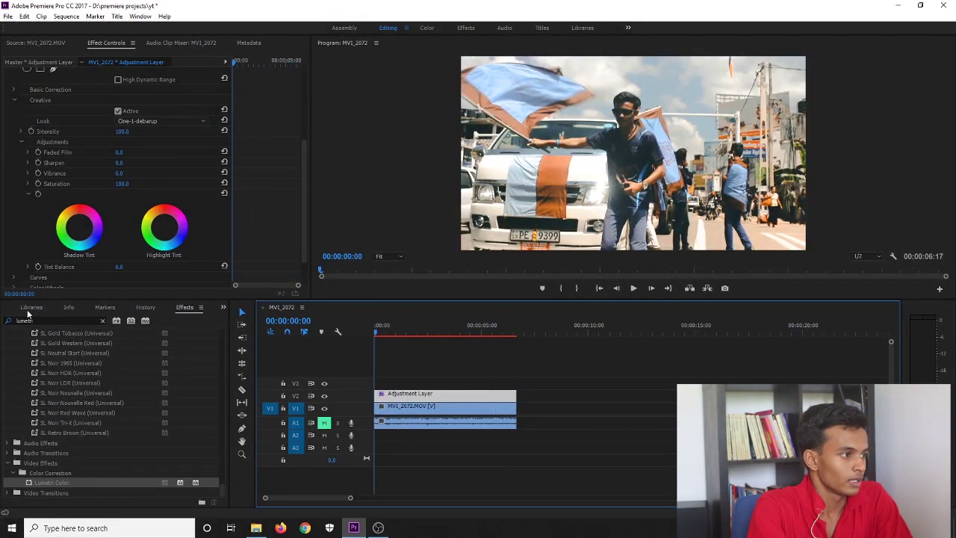
# - Show the media items of the yt project and save the project
pyautogui.click(32, 307)
pyautogui.click(222, 307)
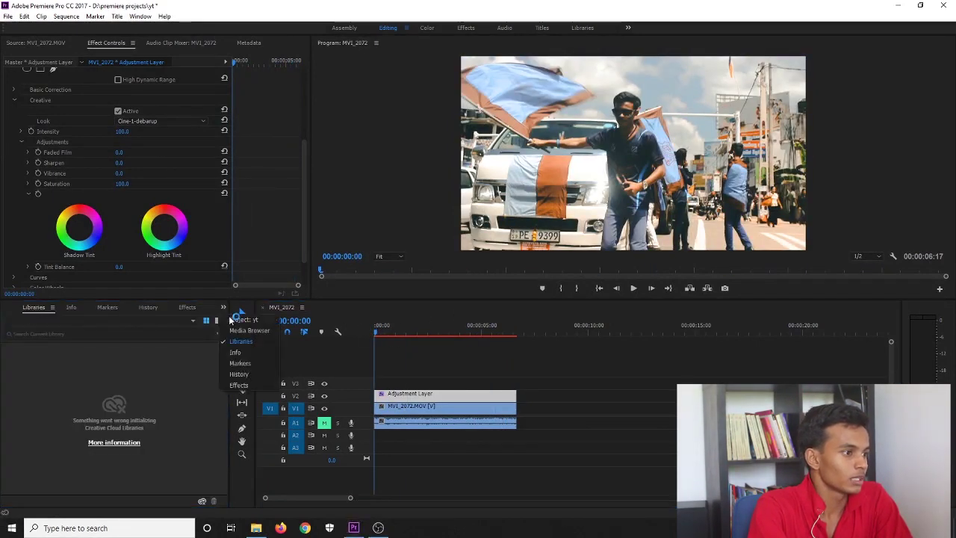
pyautogui.click(243, 320)
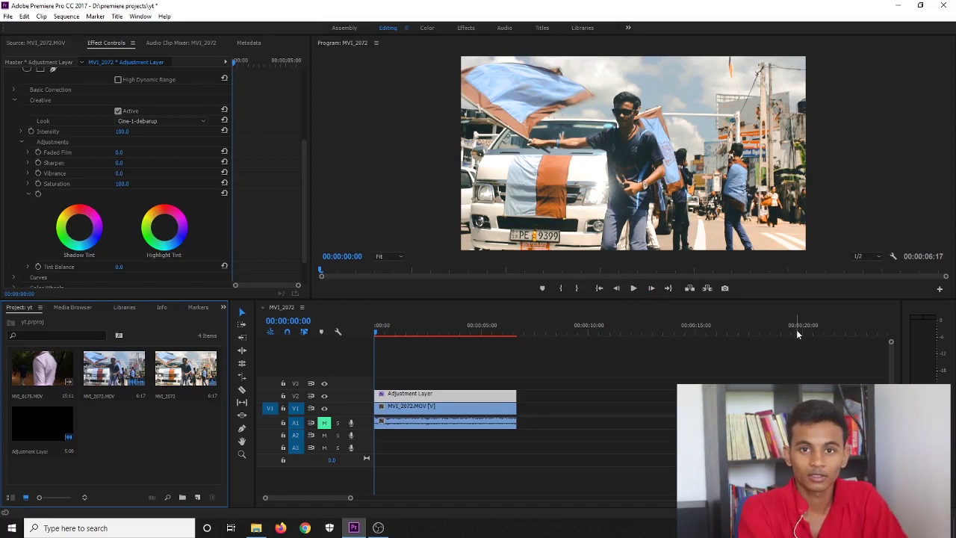
pyautogui.hotkey('ctrl', 's')
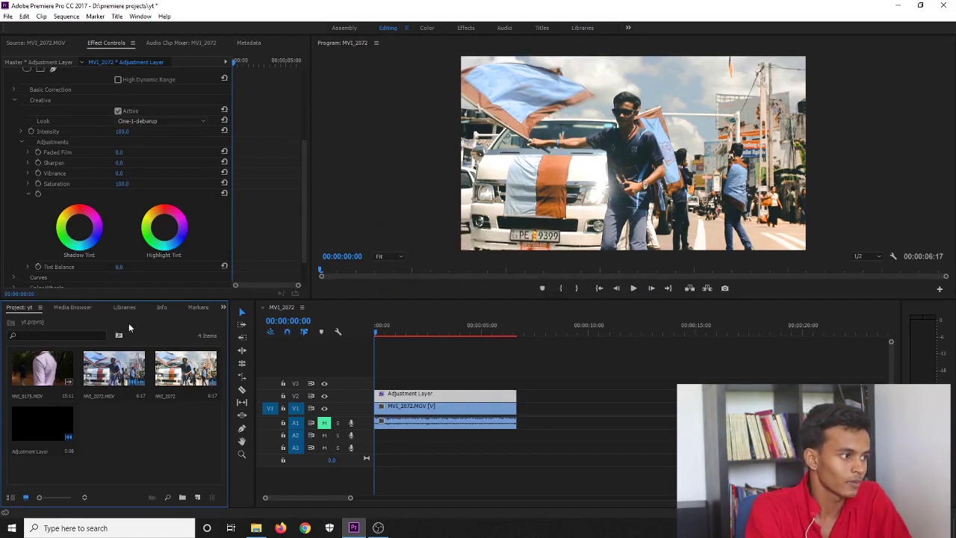
# - Search the effects for "crop" and apply the Crop effect to the adjustment layer on V2
pyautogui.click(223, 308)
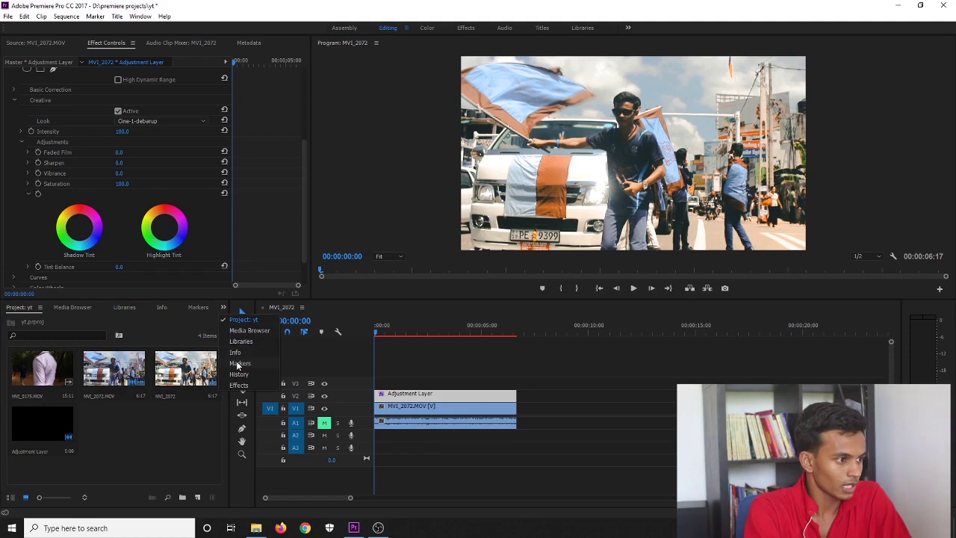
pyautogui.click(238, 375)
pyautogui.click(223, 307)
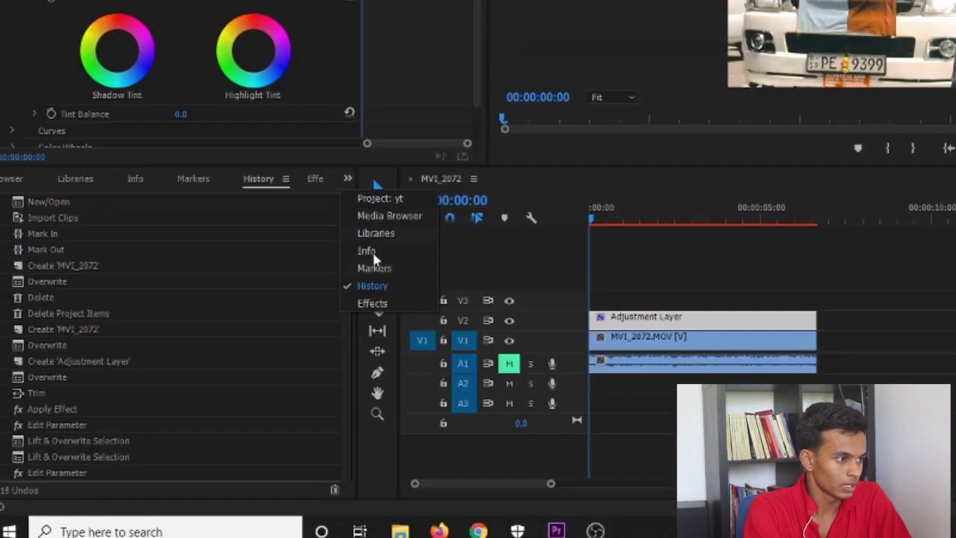
pyautogui.click(240, 383)
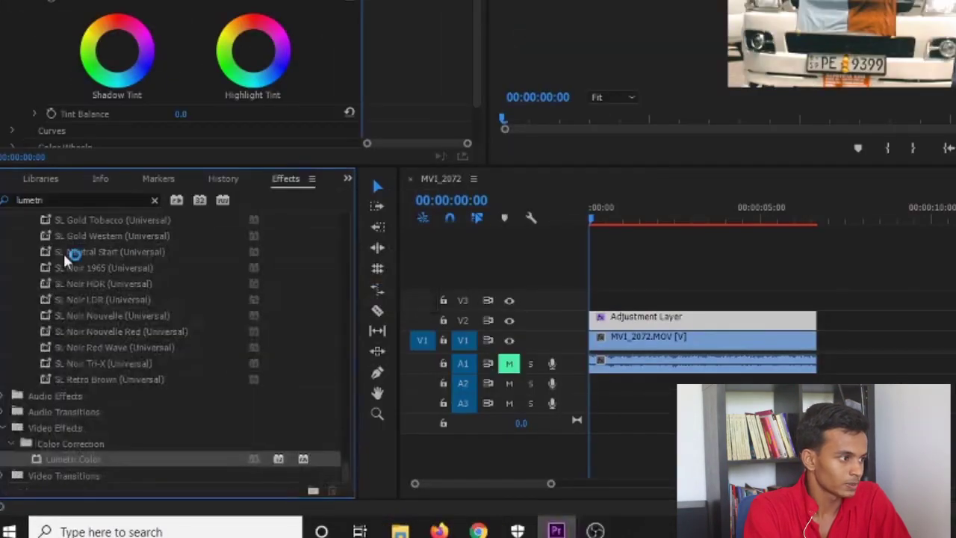
pyautogui.click(154, 200)
pyautogui.click(111, 201)
pyautogui.write('crop')
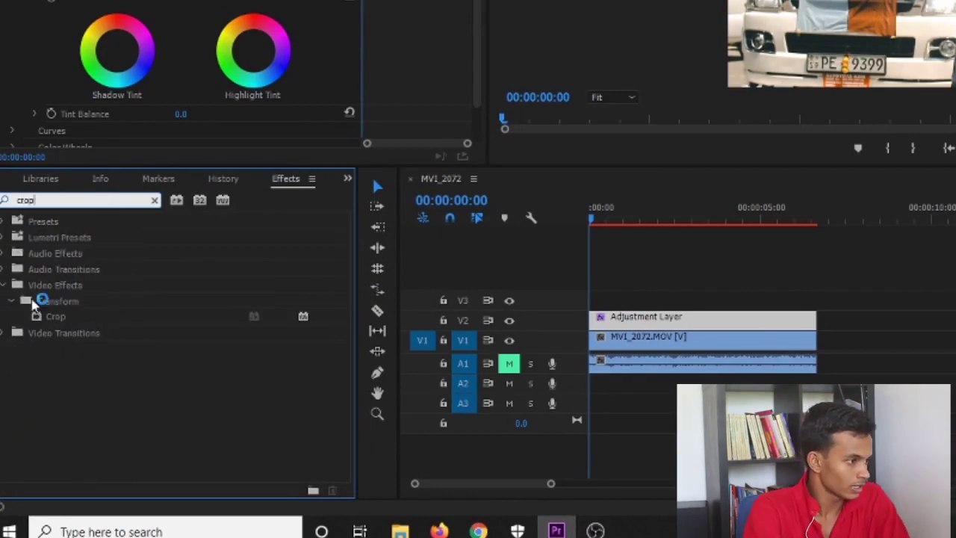
pyautogui.click(51, 316)
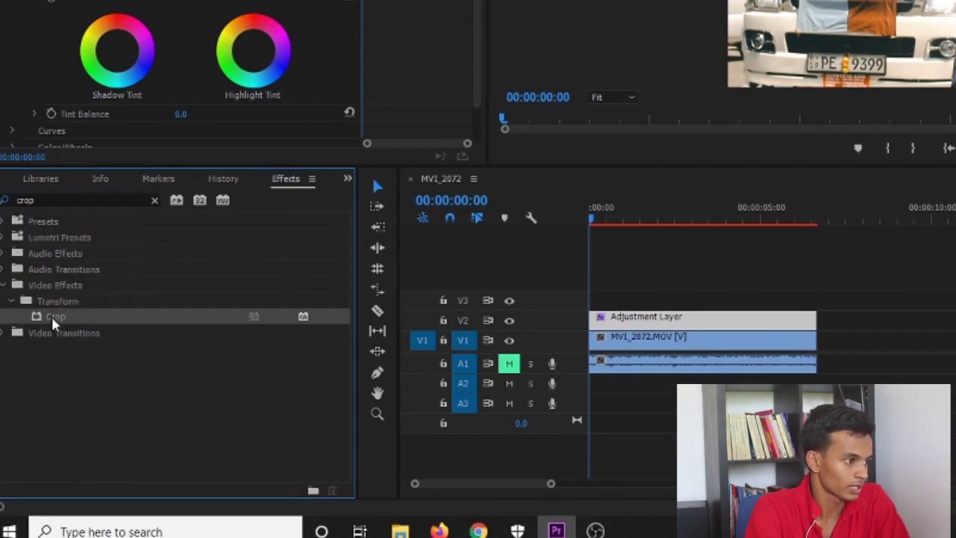
pyautogui.moveTo(56, 319); pyautogui.dragTo(674, 318)
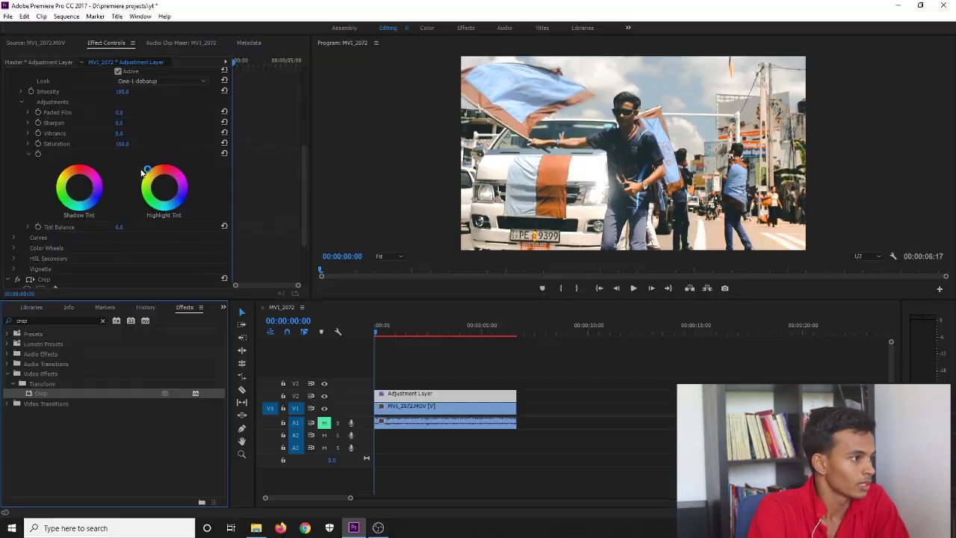
# - Set the Top and Bottom values of the adjustment layer's Crop effect to 13 % each
pyautogui.scroll(5, 394, 27)
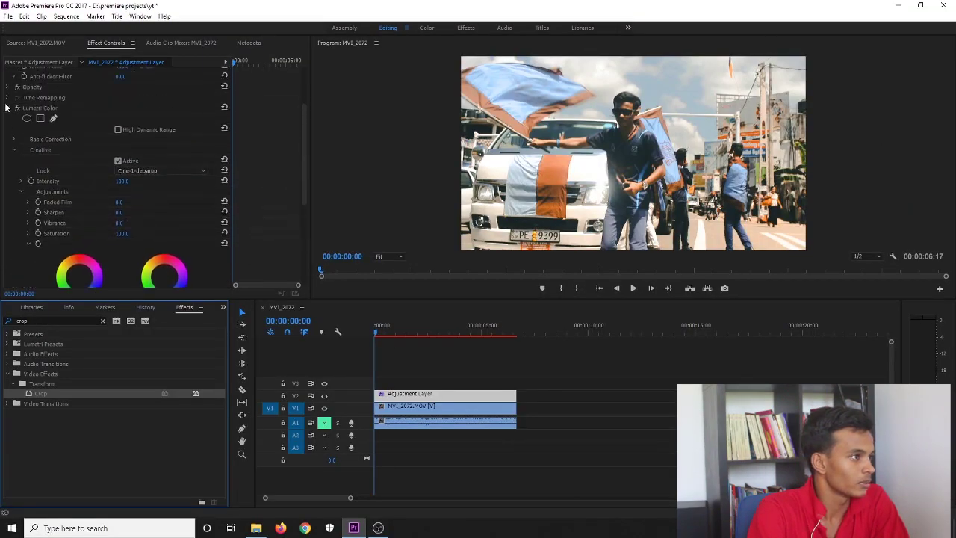
pyautogui.click(8, 108)
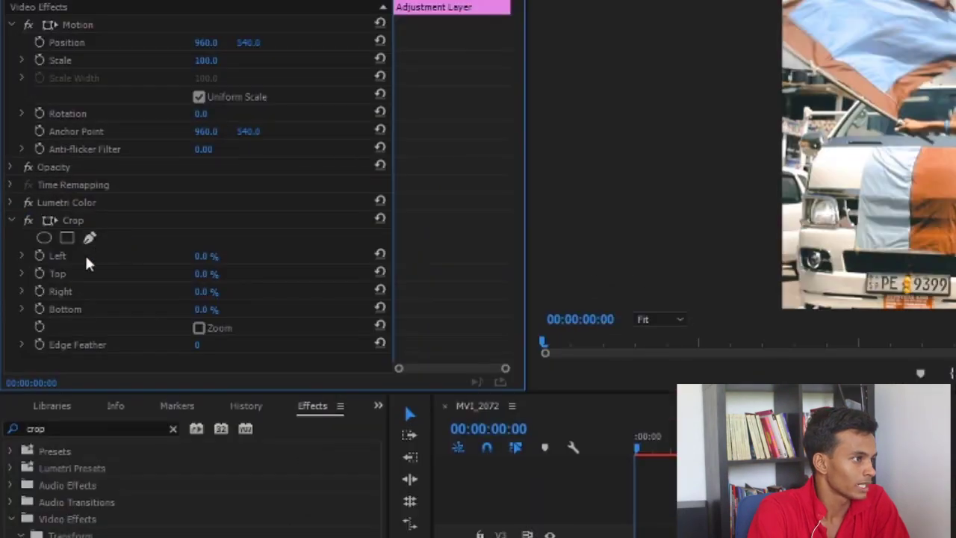
pyautogui.click(206, 274)
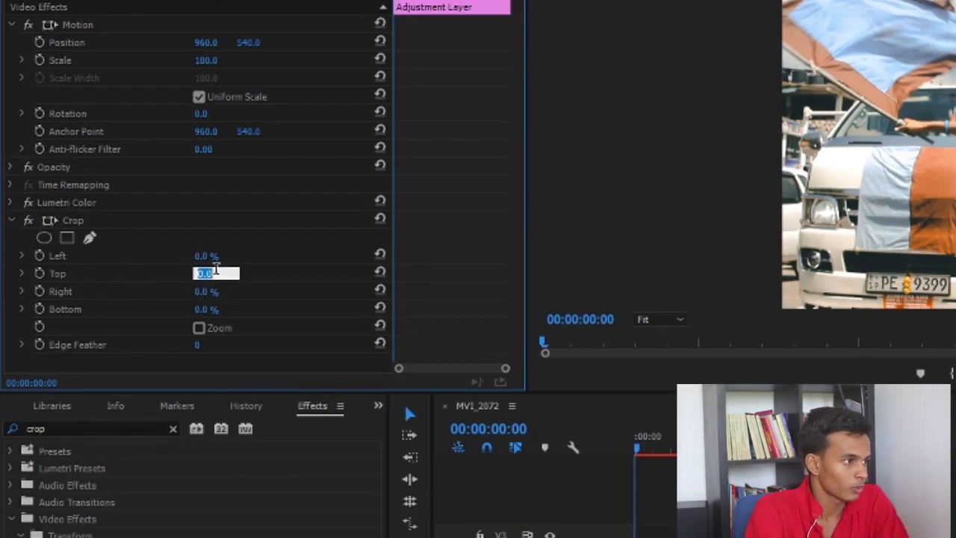
pyautogui.write('1')
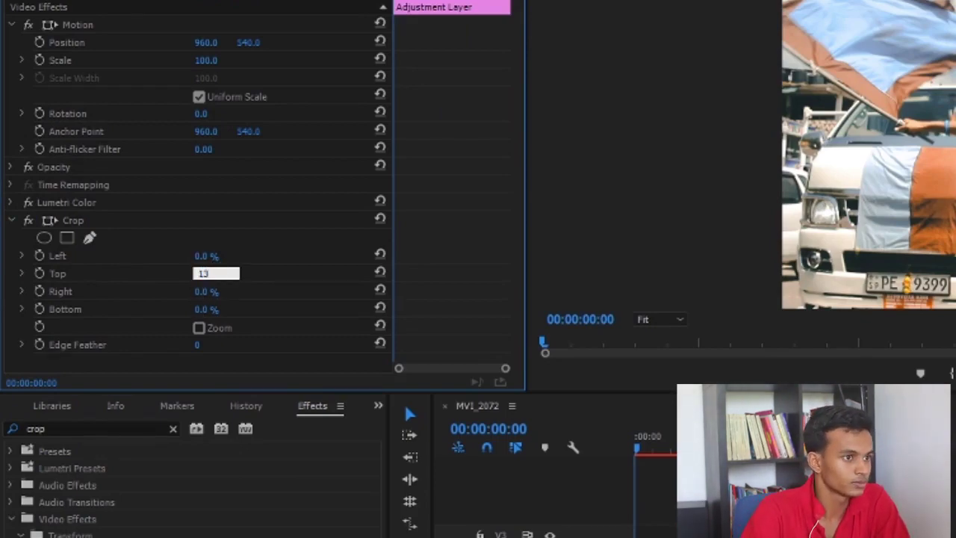
pyautogui.write('3')
pyautogui.press('Return')
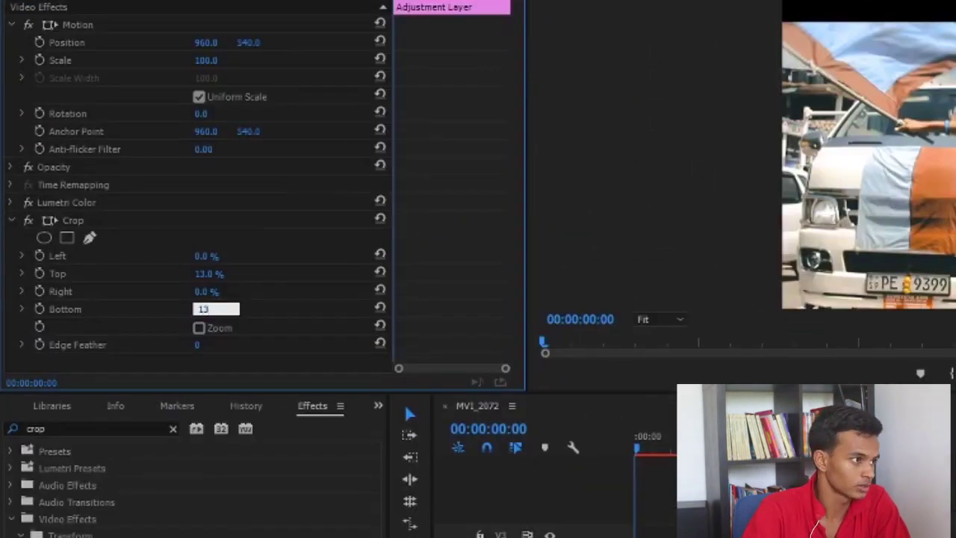
pyautogui.press('Return')
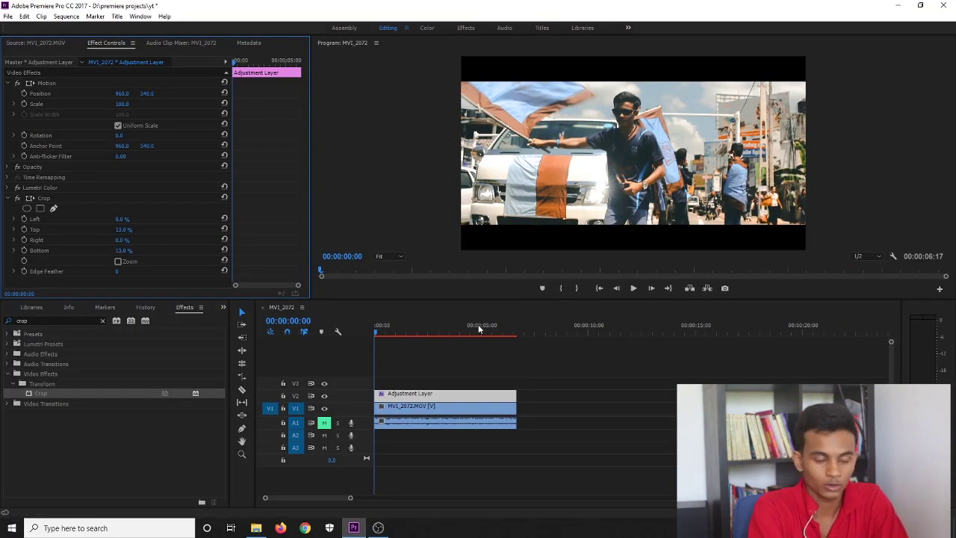
# - Review the cropped footage near the end of the sequence, at about 00:00:06:11, and deselect the adjustment layer
pyautogui.click(512, 331)
pyautogui.press('space')
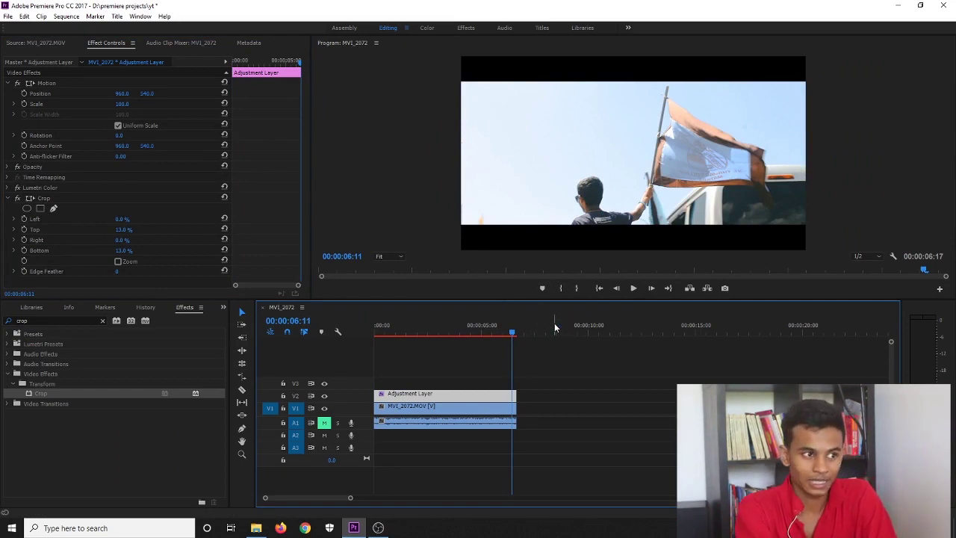
pyautogui.click(557, 357)
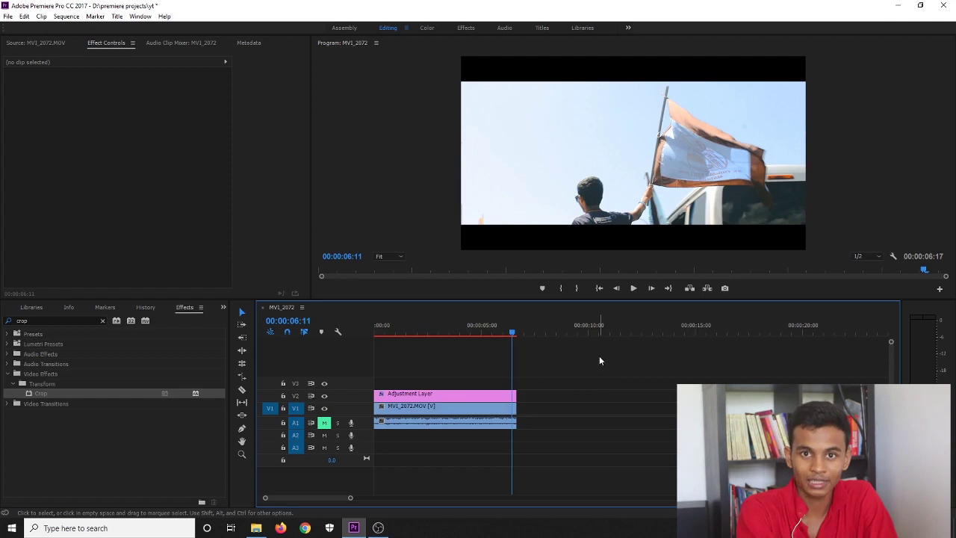
# - Search the effects for "warp" and apply Warp Stabilizer to the MVI_2072.MOV clip on V1
pyautogui.click(47, 320)
pyautogui.write('warp')
pyautogui.moveTo(44, 394); pyautogui.dragTo(457, 408)
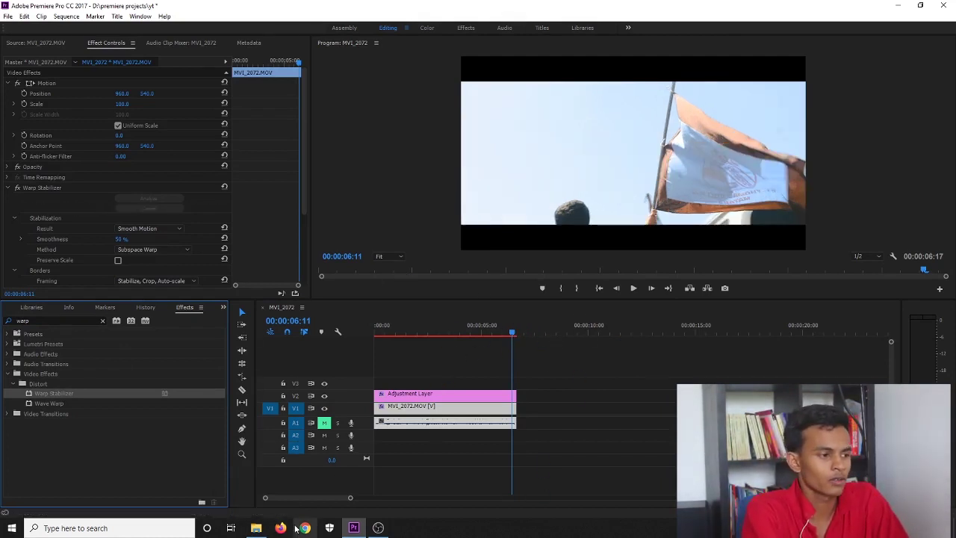
# - Import the Bird_Food MP3 file from the Youtube 1 > cinematic look folder into the project
pyautogui.click(256, 528)
pyautogui.click(386, 75)
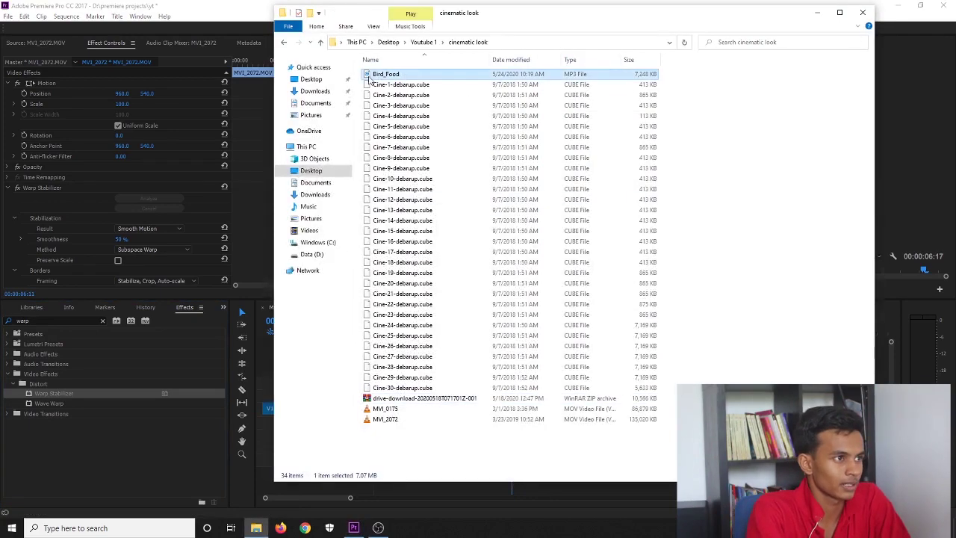
pyautogui.click(226, 308)
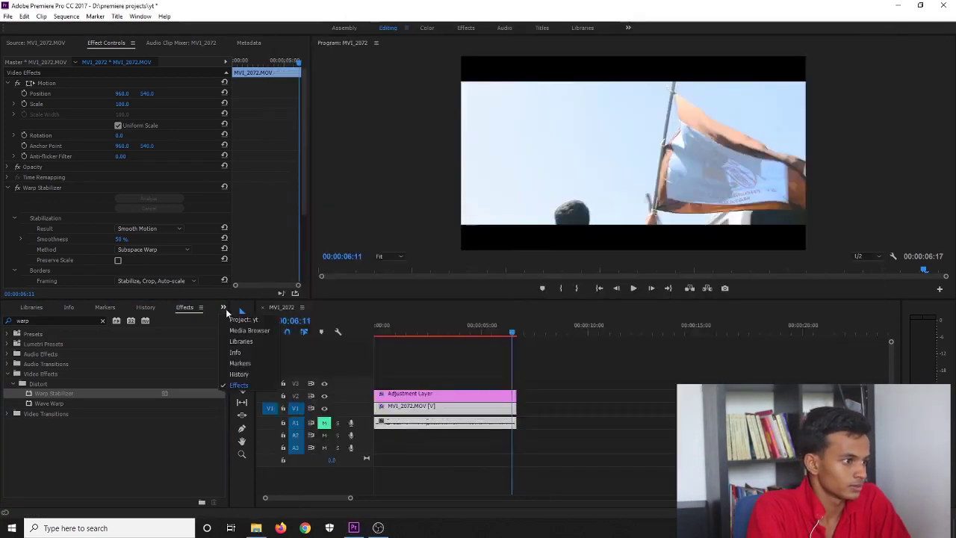
pyautogui.hotkey('shift', '1')
pyautogui.click(256, 528)
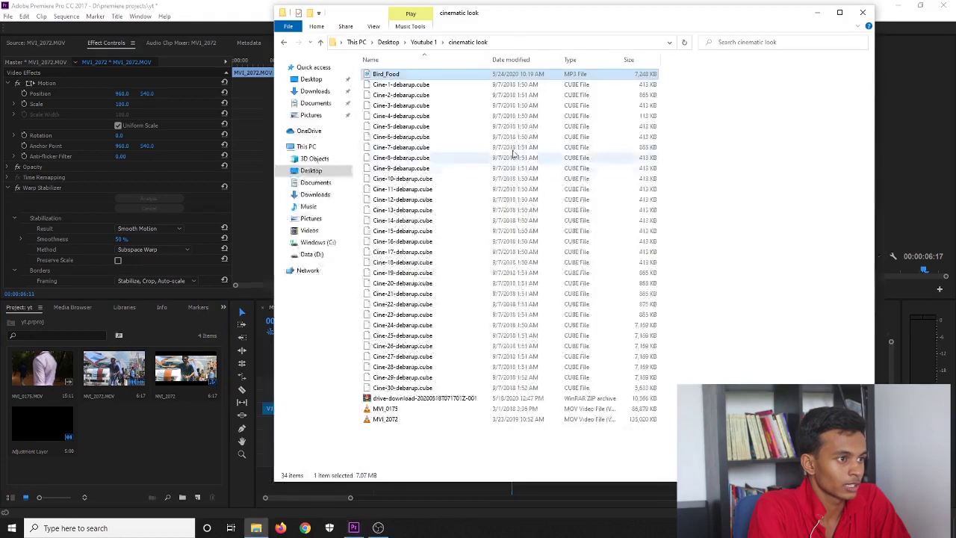
pyautogui.moveTo(399, 75); pyautogui.dragTo(157, 452)
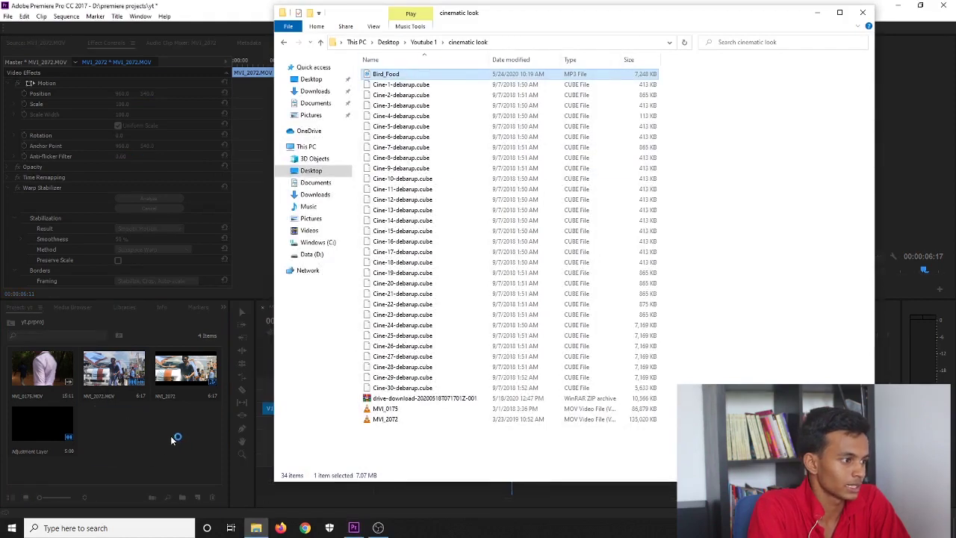
# - Place the Bird_Food music on audio track A2 at the sequence start and cut about 12 seconds from its opening
pyautogui.click(115, 429)
pyautogui.moveTo(114, 430); pyautogui.dragTo(409, 440)
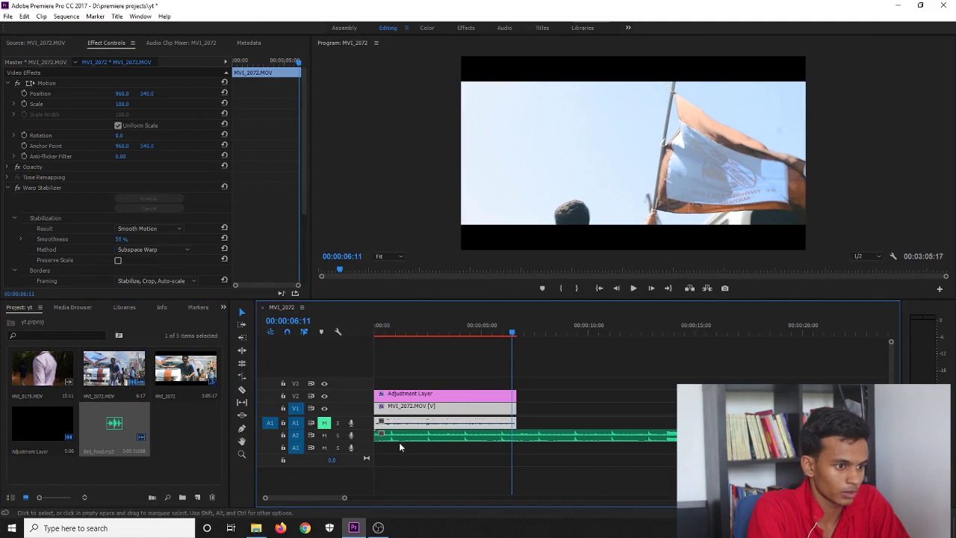
pyautogui.moveTo(381, 435); pyautogui.dragTo(434, 436)
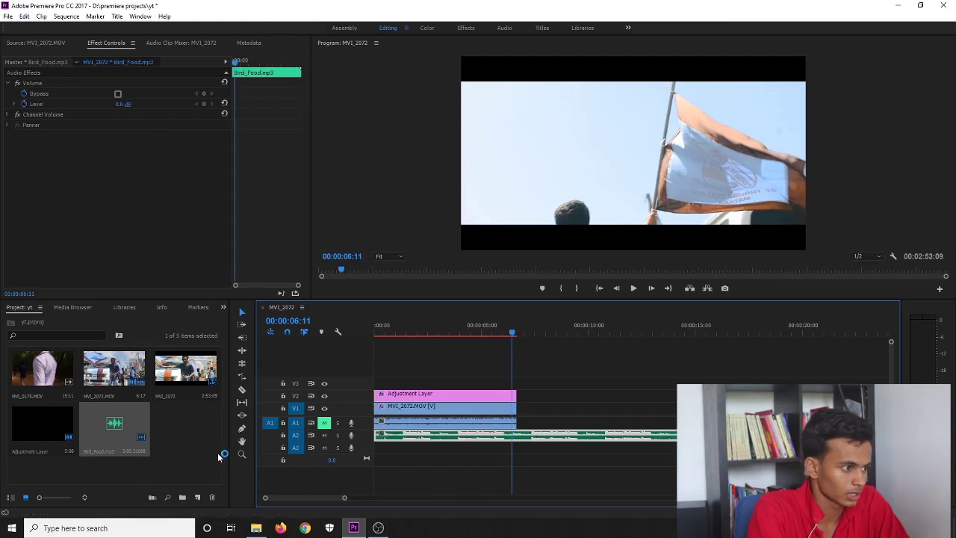
# - Split the Bird_Food music on A2 at the end of the video clip and delete the part beyond it
pyautogui.click(241, 389)
pyautogui.click(514, 435)
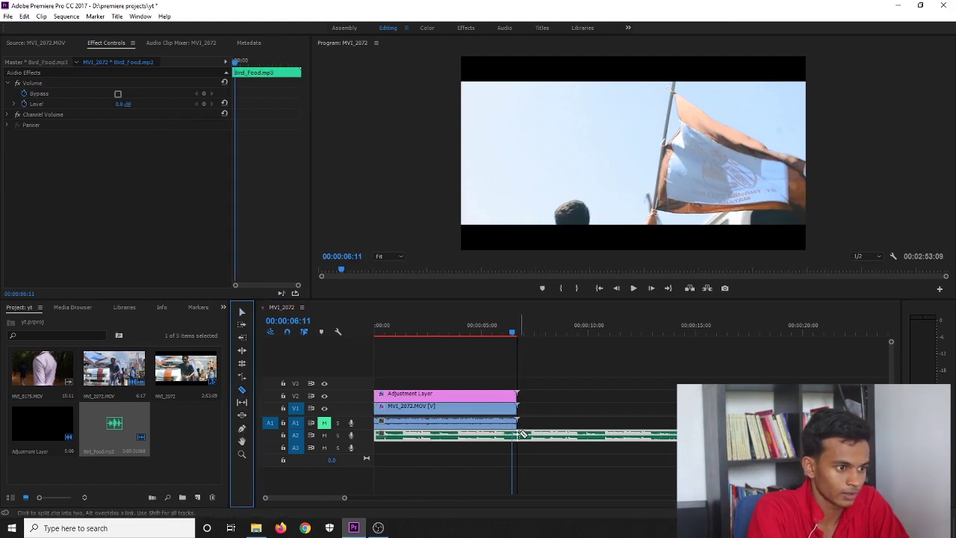
pyautogui.click(242, 312)
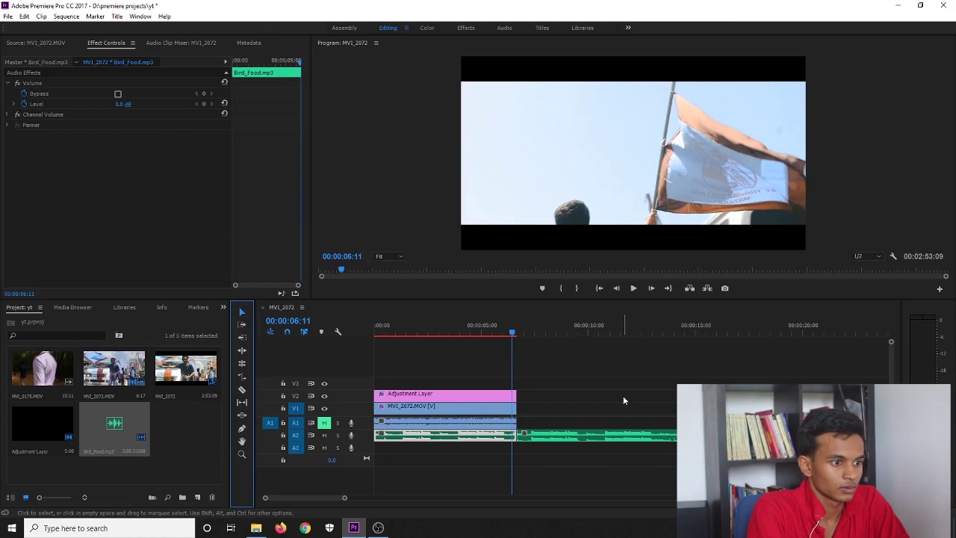
pyautogui.click(607, 435)
pyautogui.press('Delete')
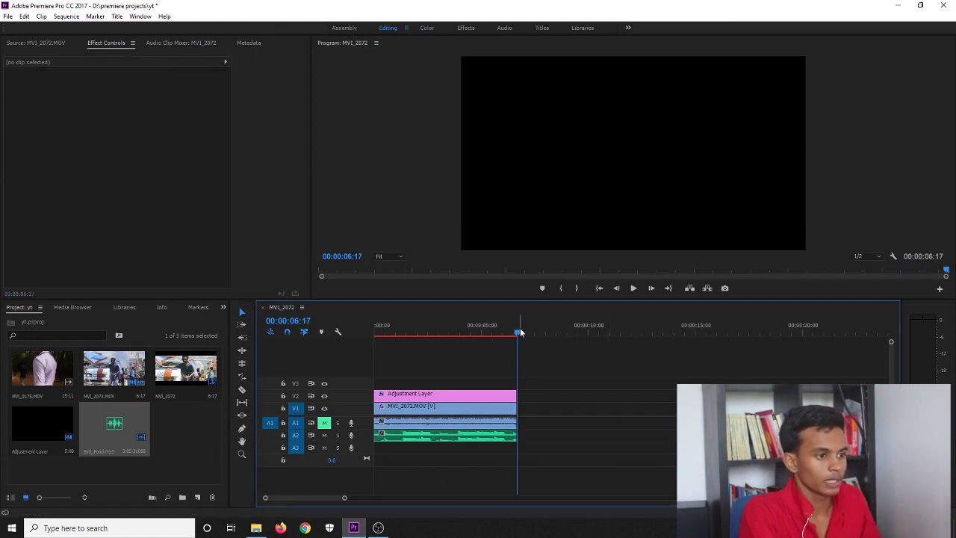
# - Play the sequence from its beginning to review the footage with the trimmed music
pyautogui.moveTo(519, 327); pyautogui.dragTo(509, 331)
pyautogui.press('Home')
pyautogui.press('space')
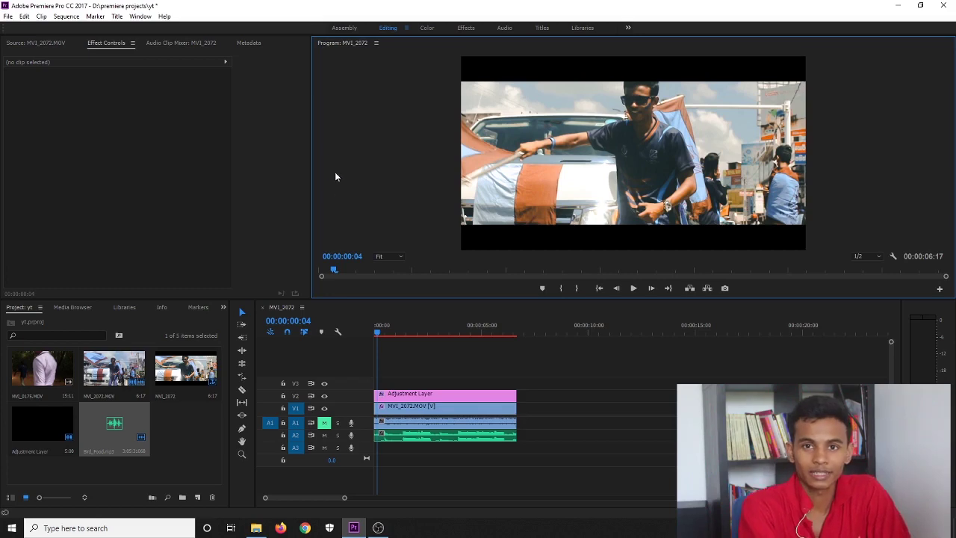
# - Open the media export settings for the sequence, keeping the H.264 format and the Match Source - High bitrate preset
pyautogui.click(8, 16)
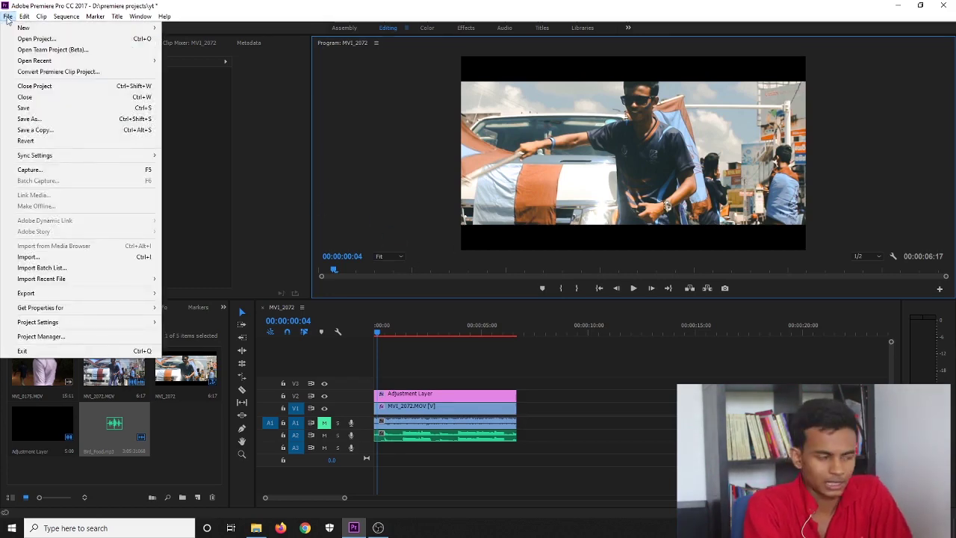
pyautogui.moveTo(71, 295)
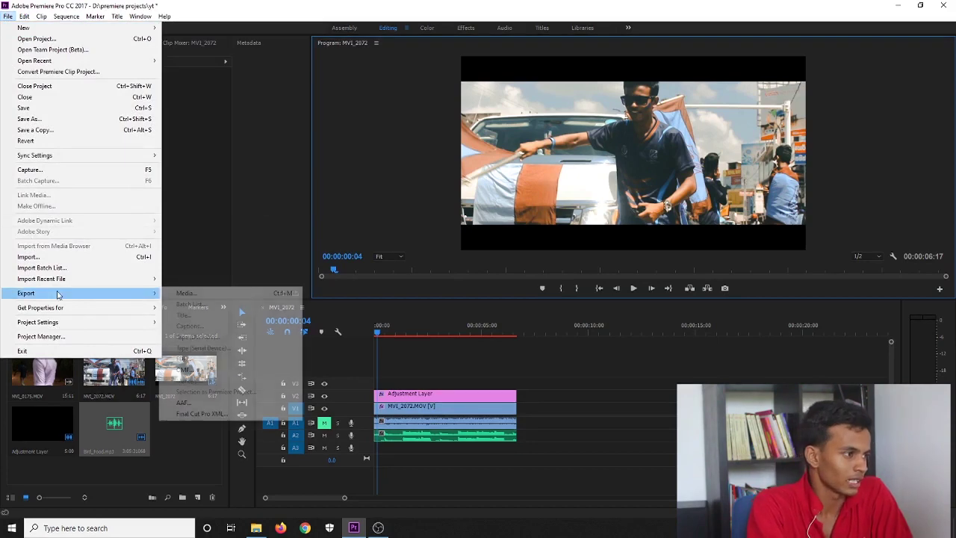
pyautogui.click(201, 298)
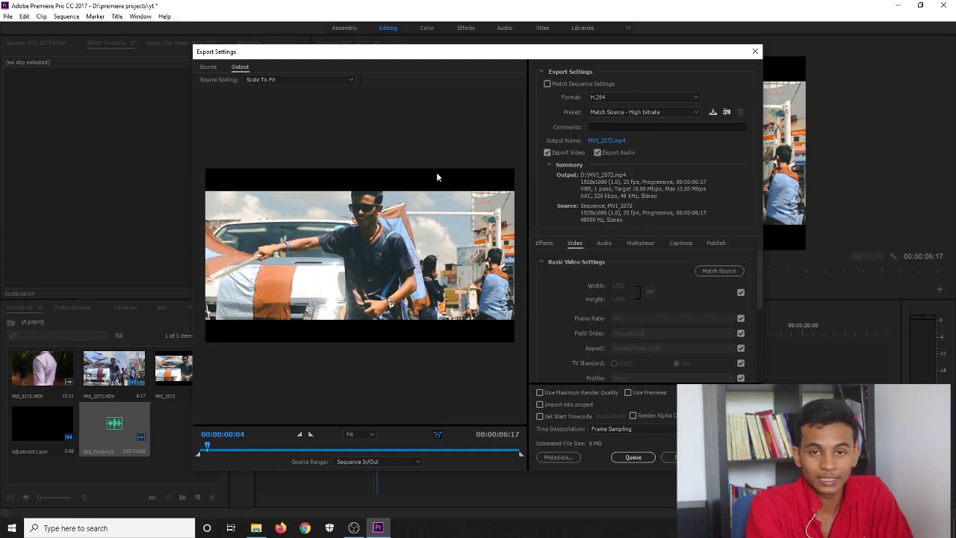
pyautogui.click(604, 98)
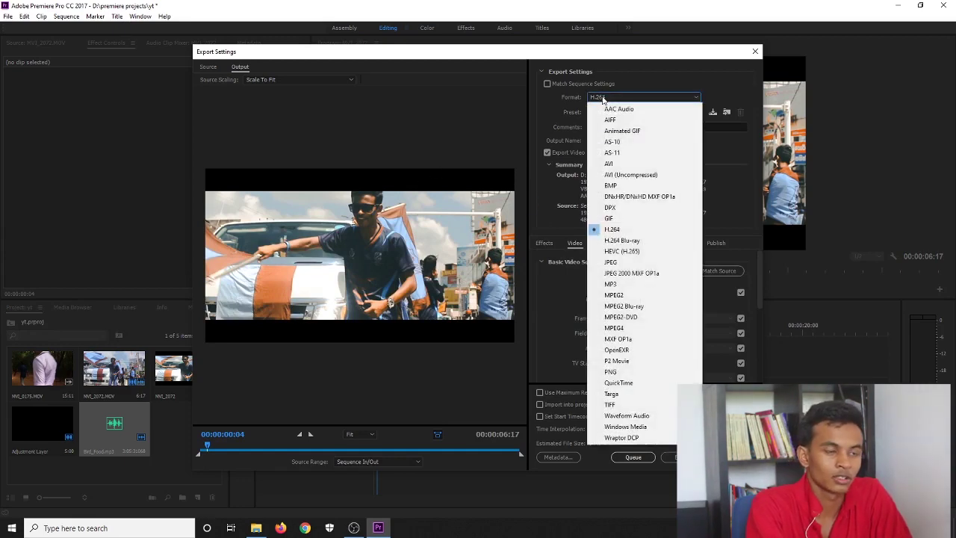
pyautogui.click(603, 97)
pyautogui.click(616, 113)
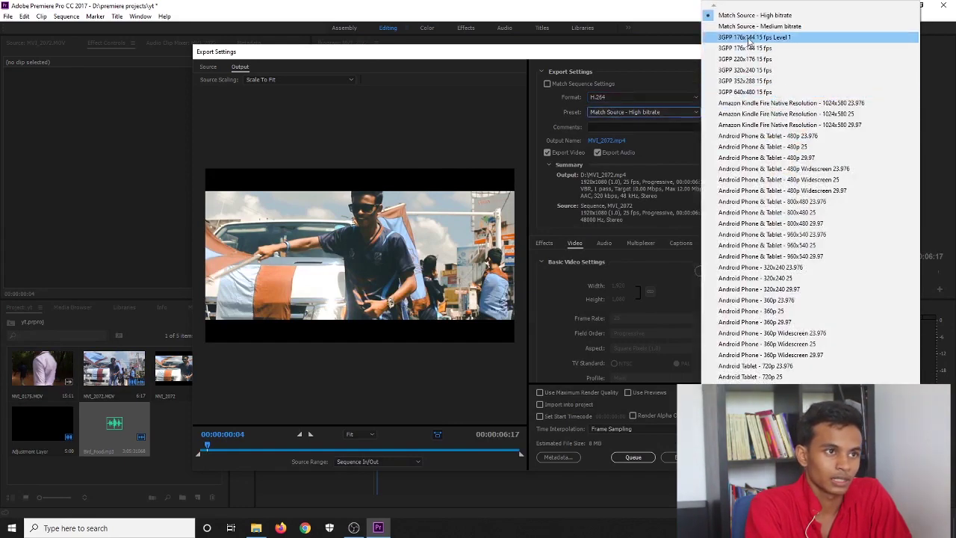
pyautogui.click(668, 125)
pyautogui.click(611, 142)
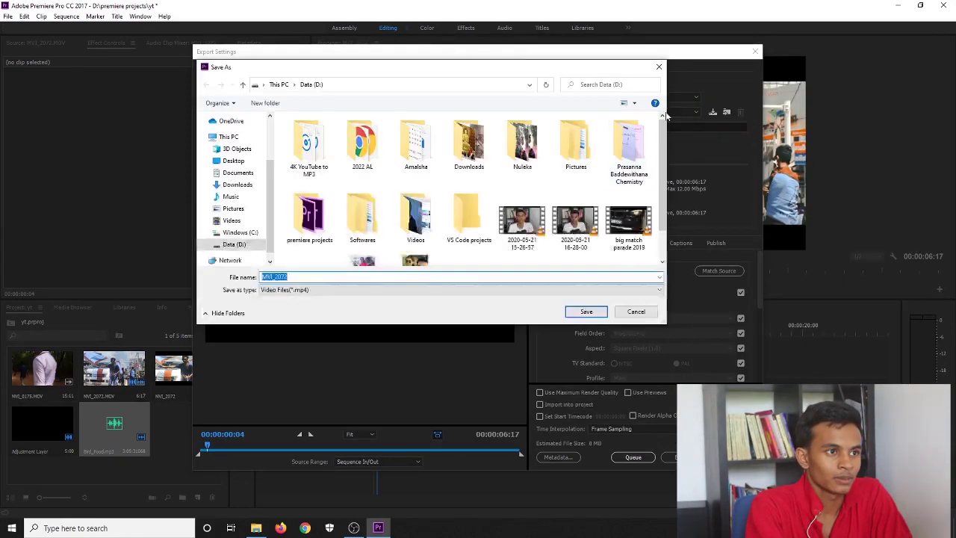
pyautogui.click(230, 161)
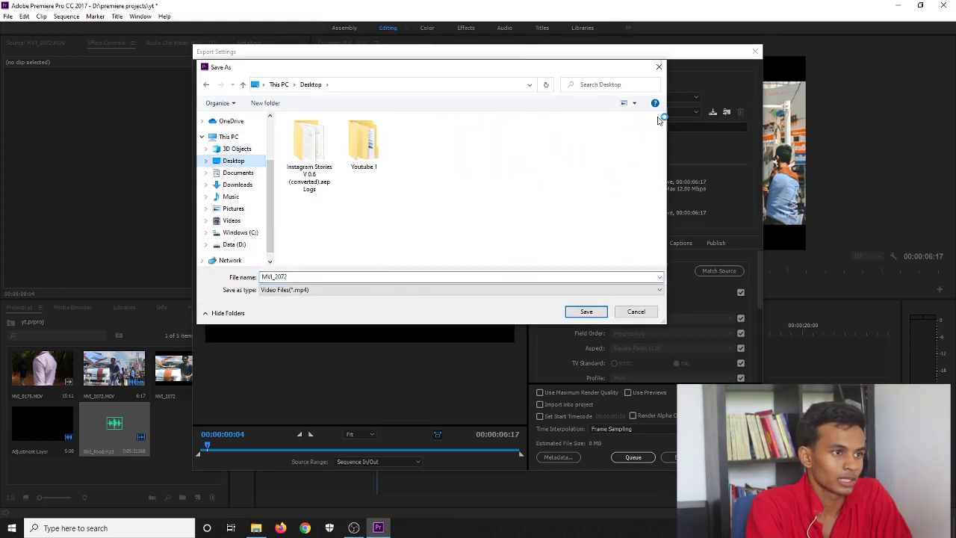
pyautogui.click(658, 66)
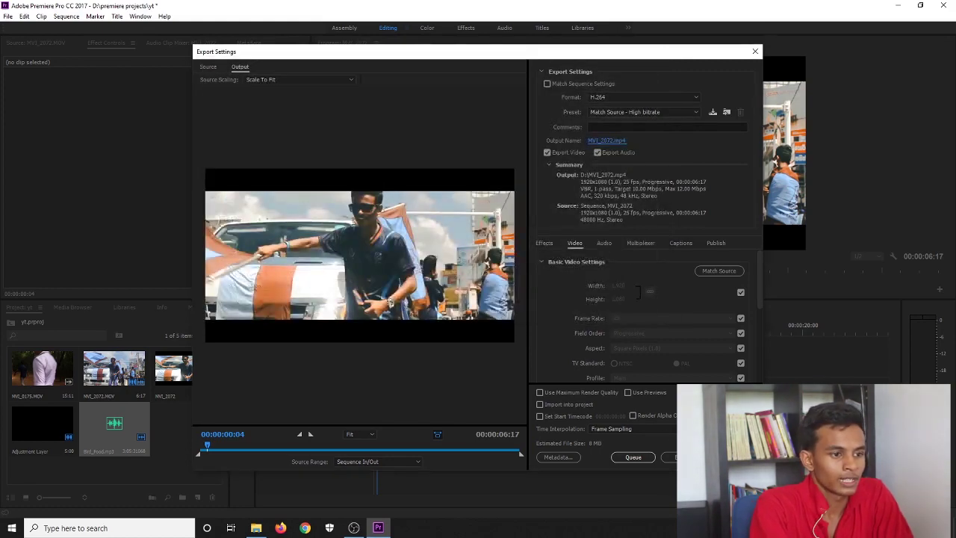